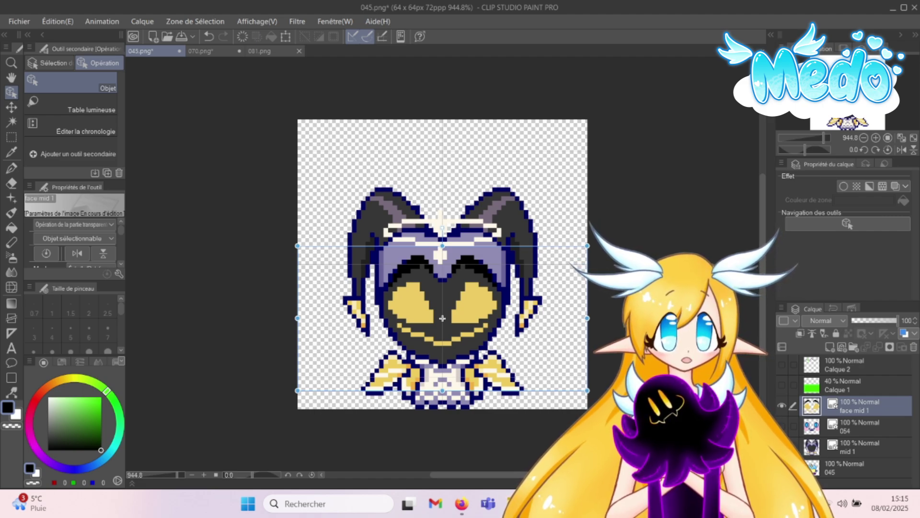
# - Toggle the face mid 1 layer's visibility and isolate it briefly to compare the face with the body sprite
pyautogui.click(781, 406)
pyautogui.click(781, 406)
pyautogui.click(781, 407)
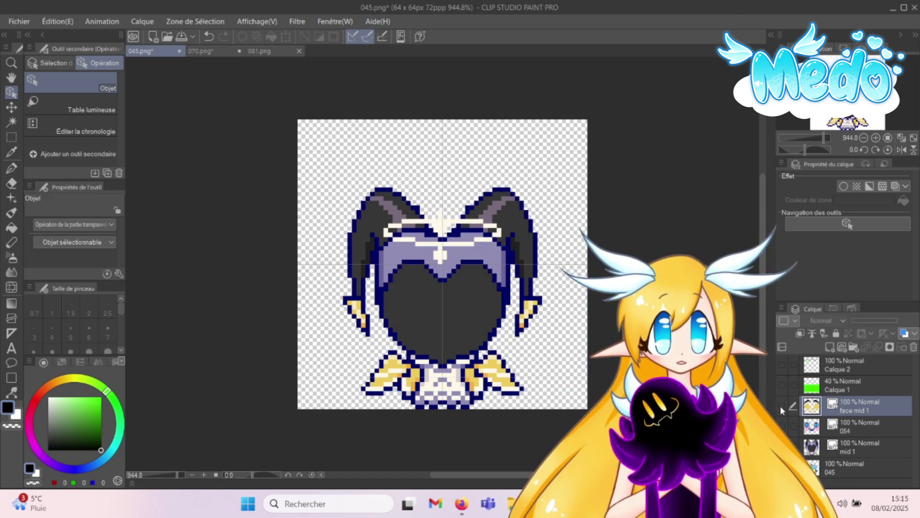
pyautogui.click(781, 406)
pyautogui.keyDown('alt'); pyautogui.click(780, 406); pyautogui.keyUp('alt')
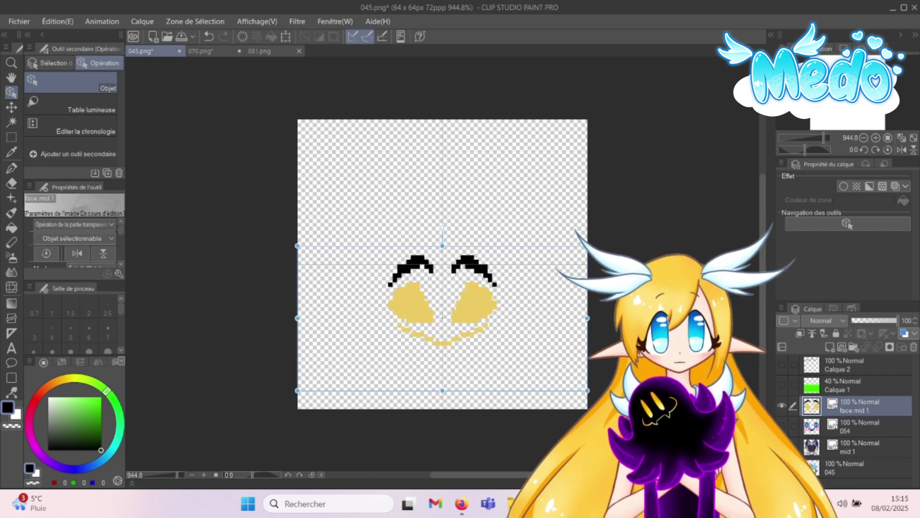
pyautogui.keyDown('alt'); pyautogui.click(781, 405); pyautogui.keyUp('alt')
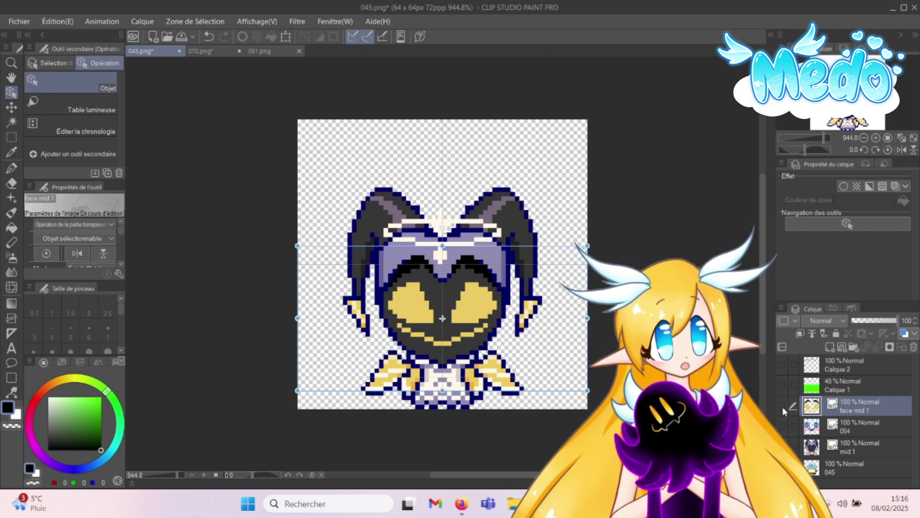
# - Hide the face mid 1 and mid 1 layers and show the original 045 body with the 054 face
pyautogui.click(782, 406)
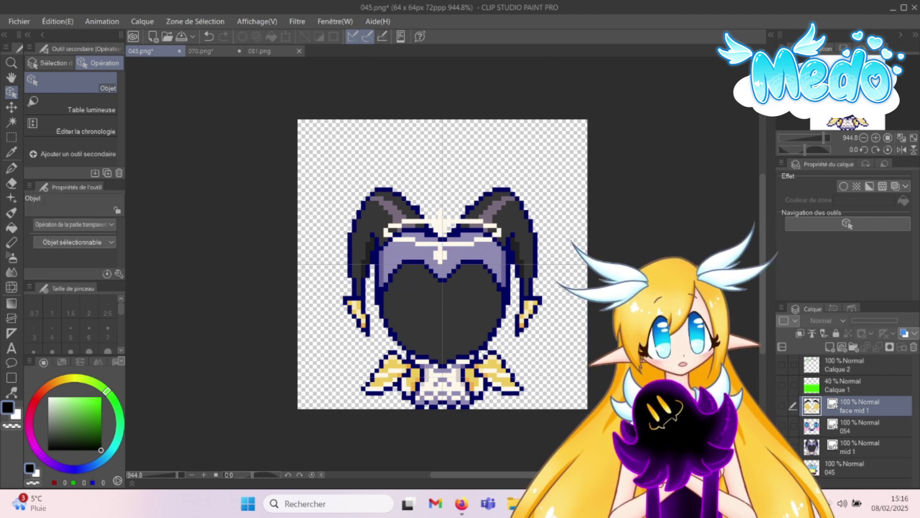
pyautogui.click(783, 447)
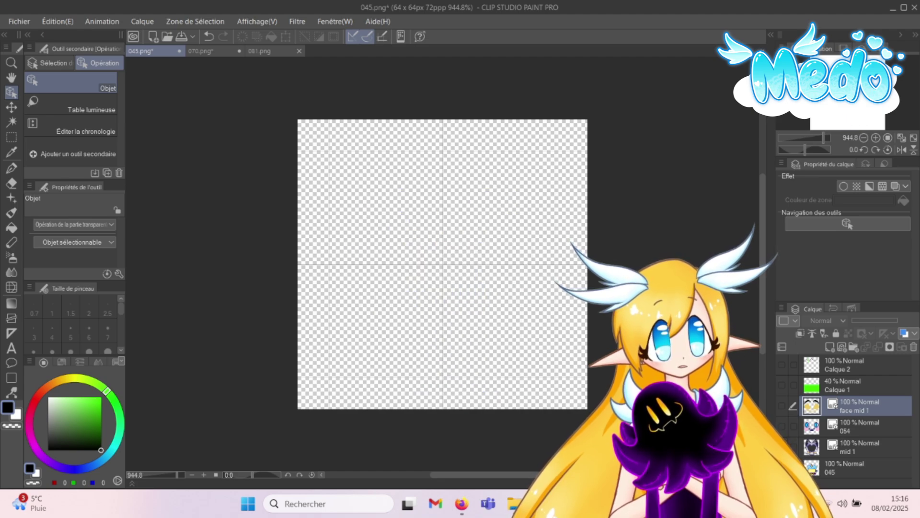
pyautogui.click(782, 468)
pyautogui.click(782, 426)
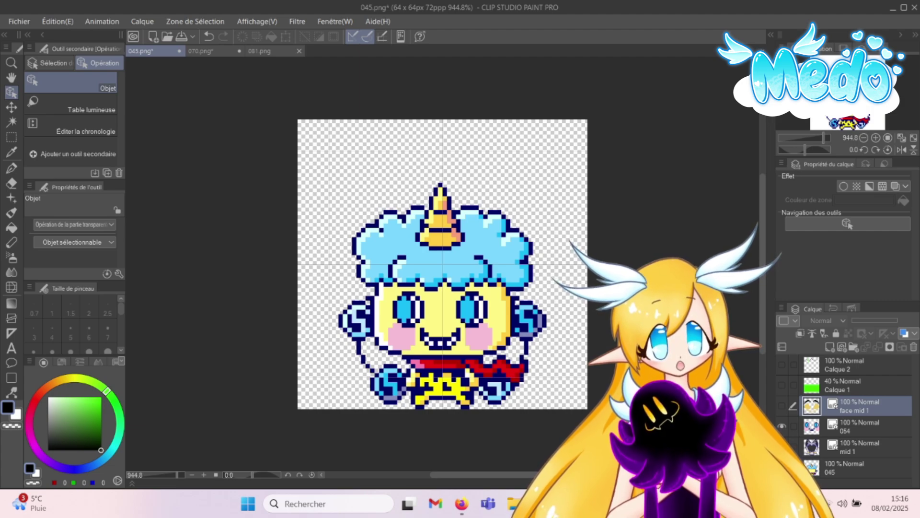
# - Toggle the mid 1 body and the 054 face to compare them against the original 045 sprite
pyautogui.click(781, 406)
pyautogui.click(781, 405)
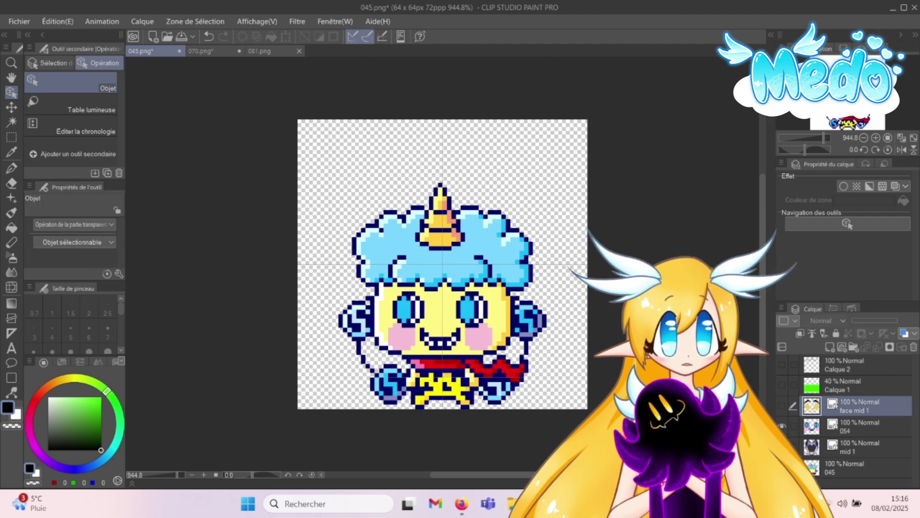
pyautogui.click(781, 406)
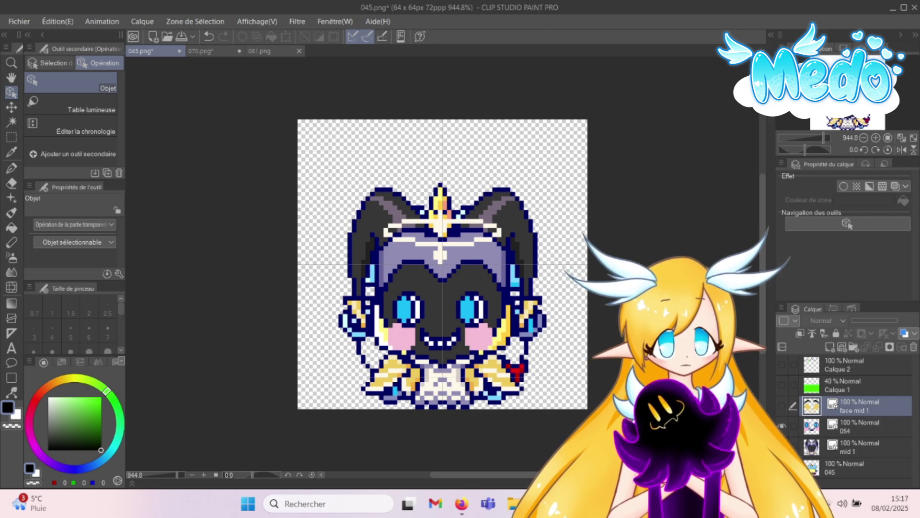
pyautogui.click(784, 424)
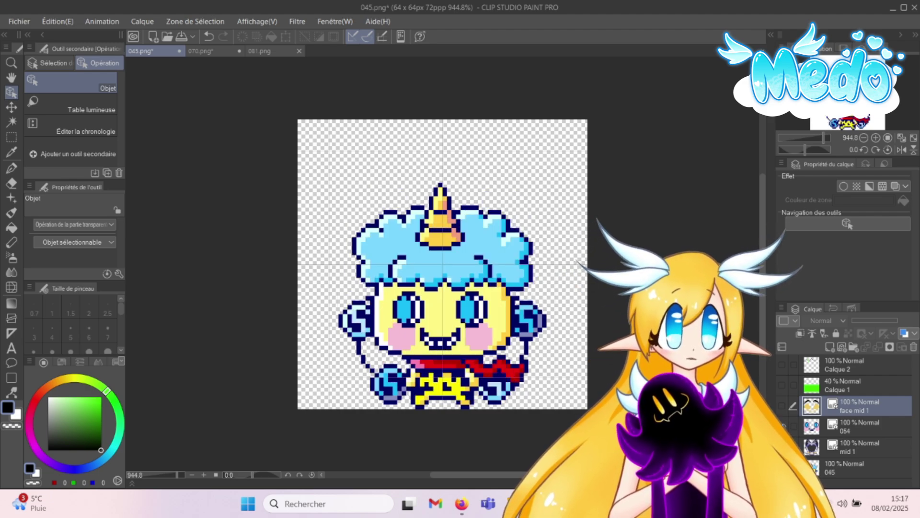
pyautogui.click(785, 423)
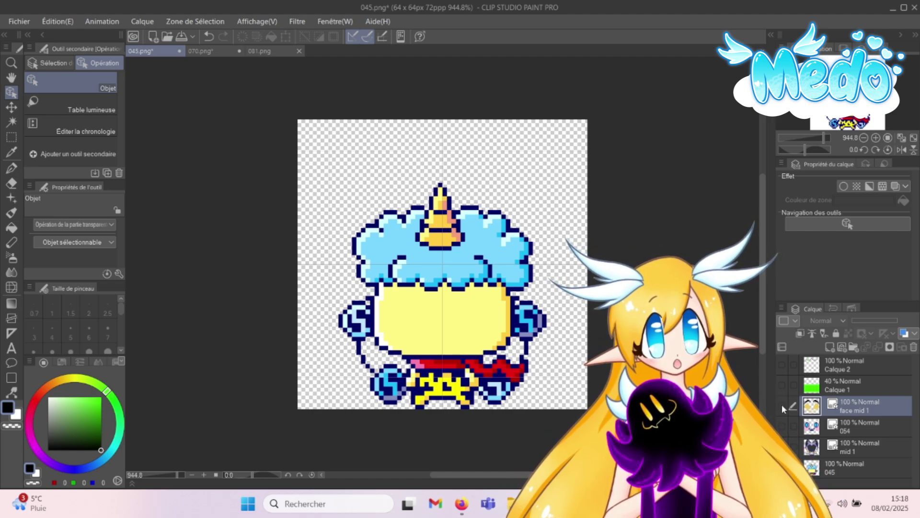
# - Show the mid 1 body together with the 054 face and select the 054 layer
pyautogui.click(782, 446)
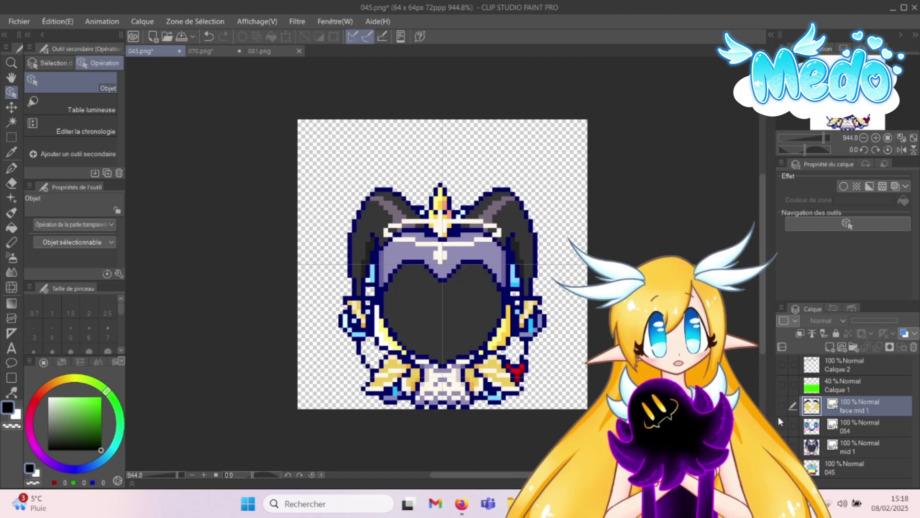
pyautogui.click(782, 425)
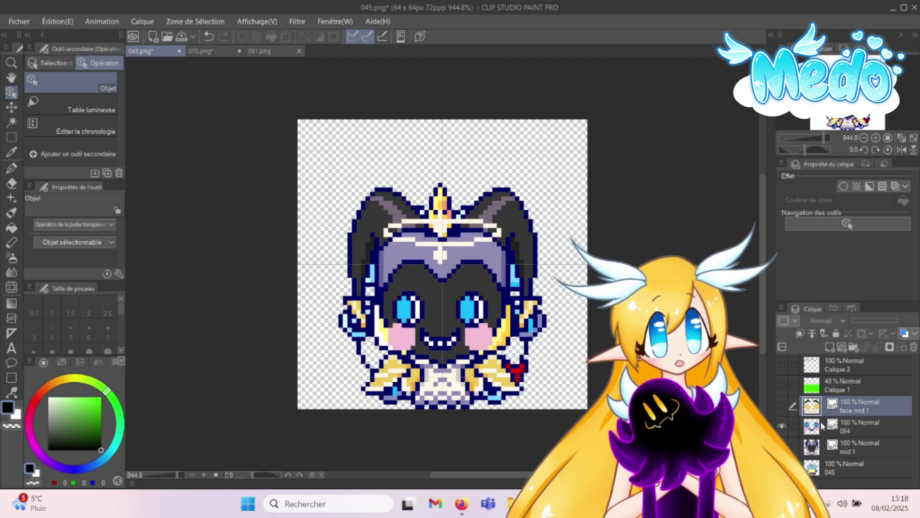
pyautogui.click(858, 426)
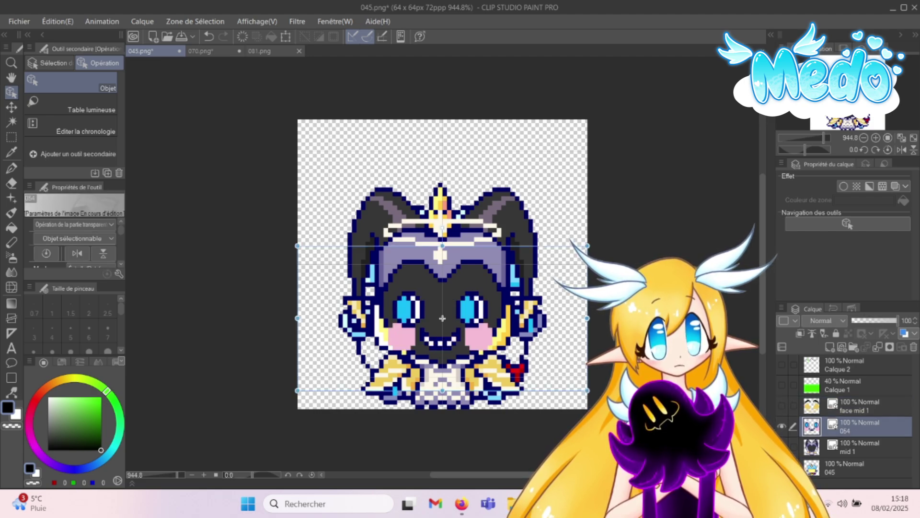
# - Show the green Calque 1 guide and the face mid 1 layer, and hide the 054 face
pyautogui.click(783, 385)
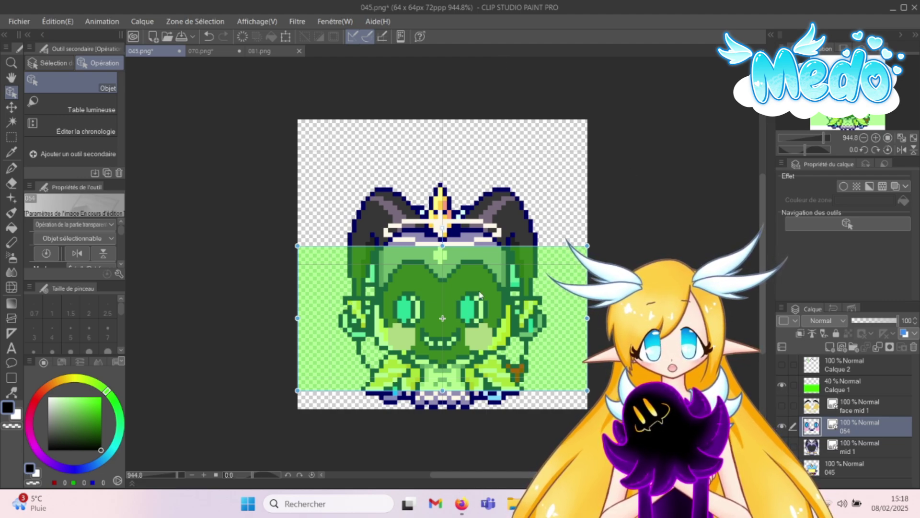
pyautogui.click(782, 405)
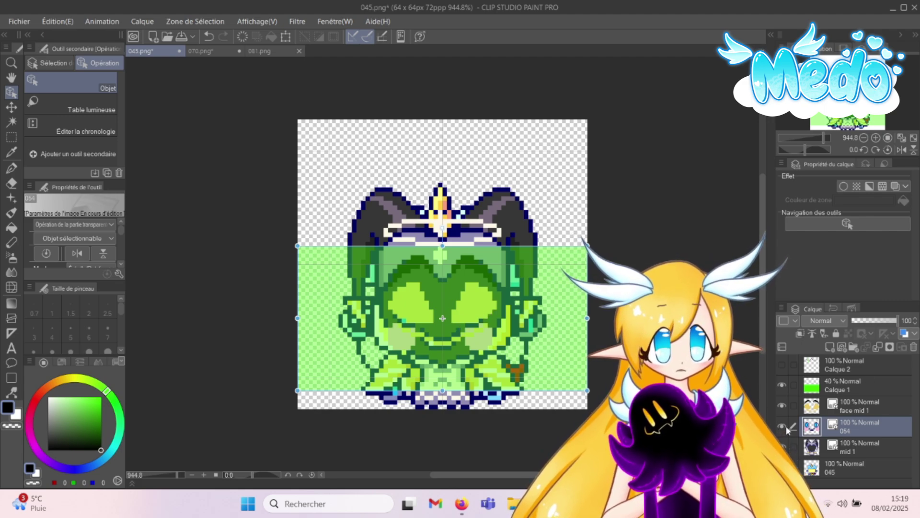
pyautogui.click(463, 322)
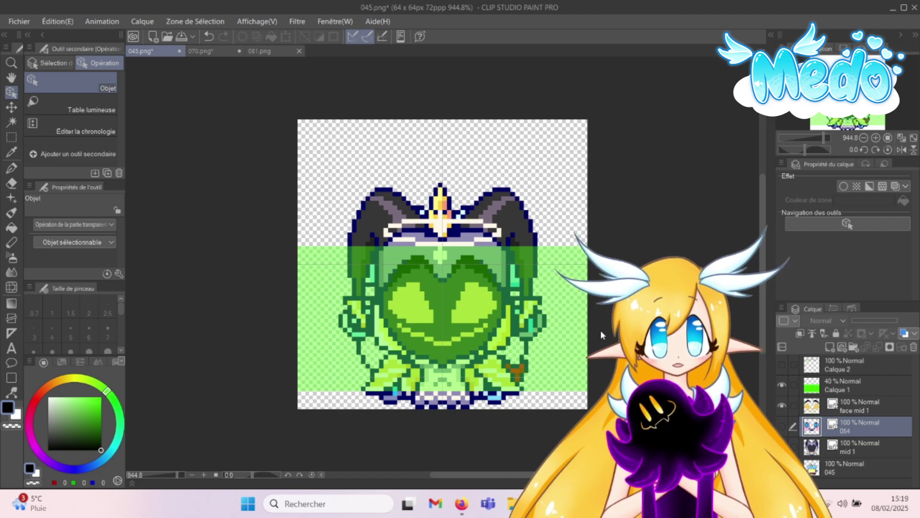
# - Crop the canvas to the green 64 x 32 px face area and hide every layer except face mid 1
pyautogui.press('m')
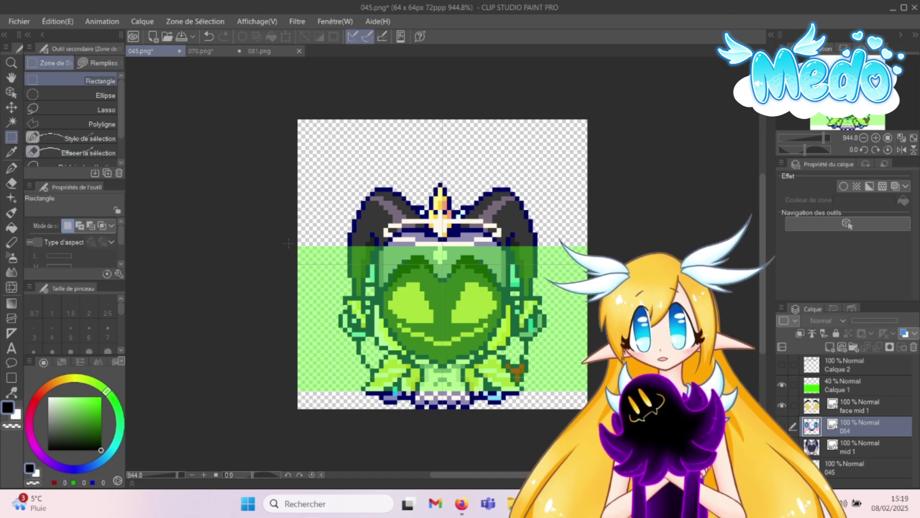
pyautogui.moveTo(294, 246); pyautogui.dragTo(587, 391)
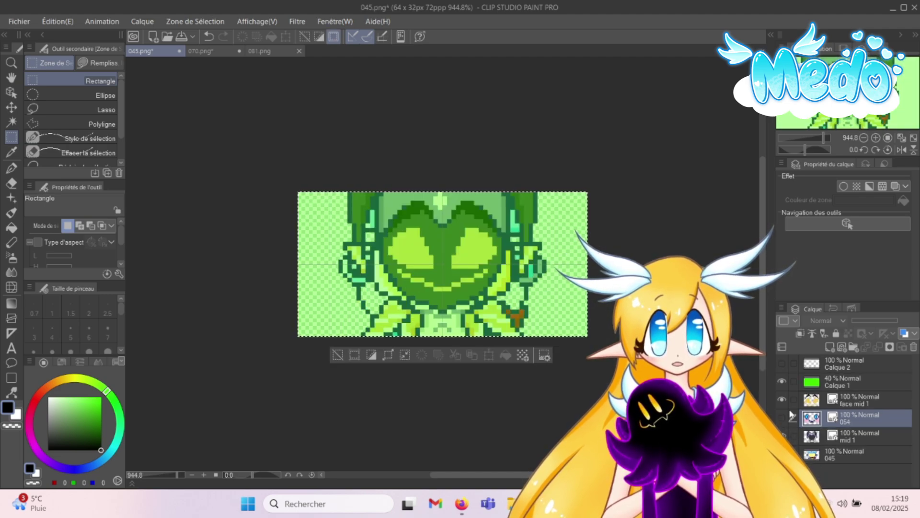
pyautogui.press('Delete')
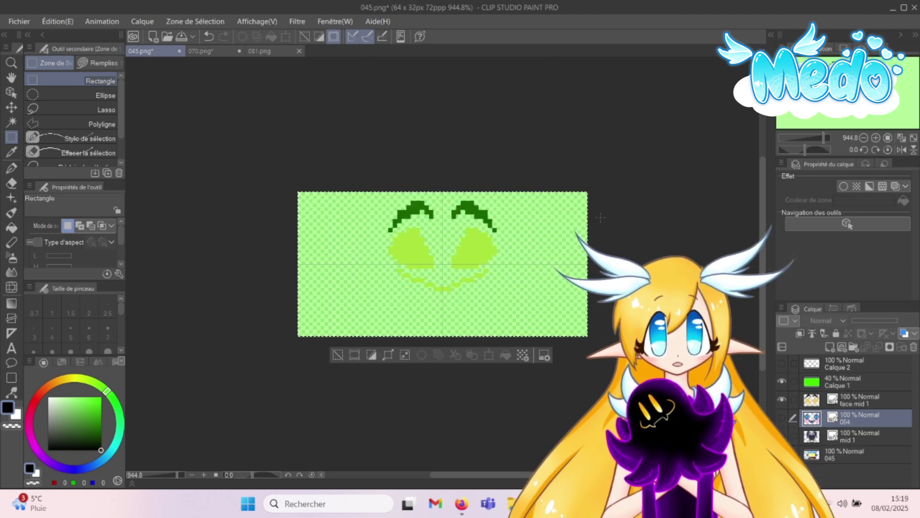
pyautogui.click(782, 381)
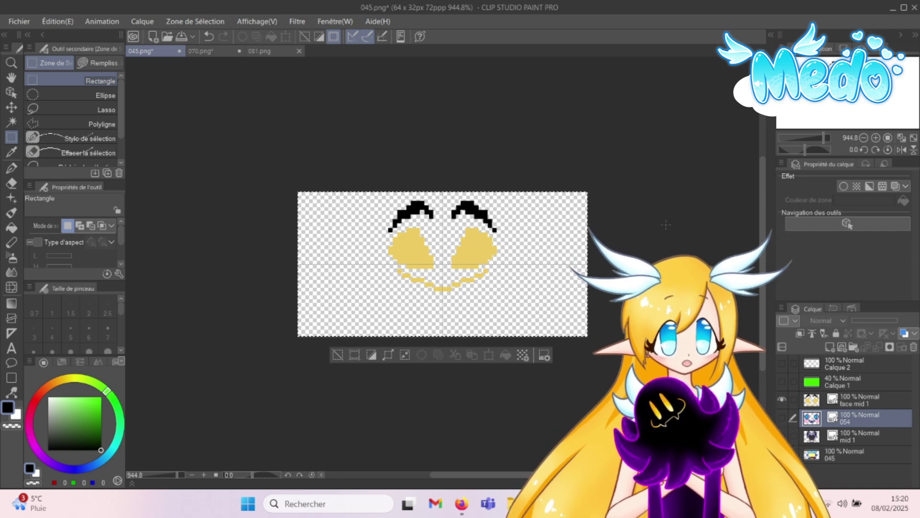
# - Move the green Calque 1 layer below 054, show it behind the face and raise its opacity to the maximum
pyautogui.moveTo(802, 381); pyautogui.dragTo(781, 416)
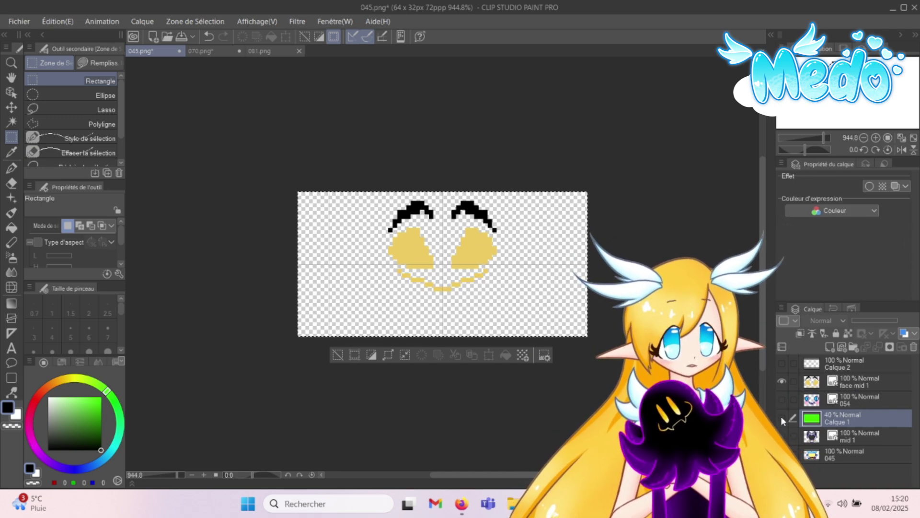
pyautogui.click(782, 417)
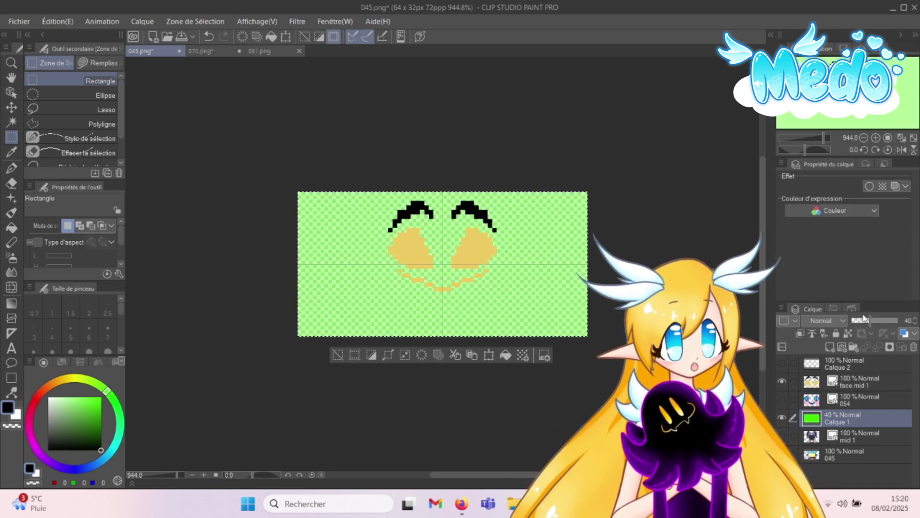
pyautogui.moveTo(878, 320); pyautogui.dragTo(916, 325)
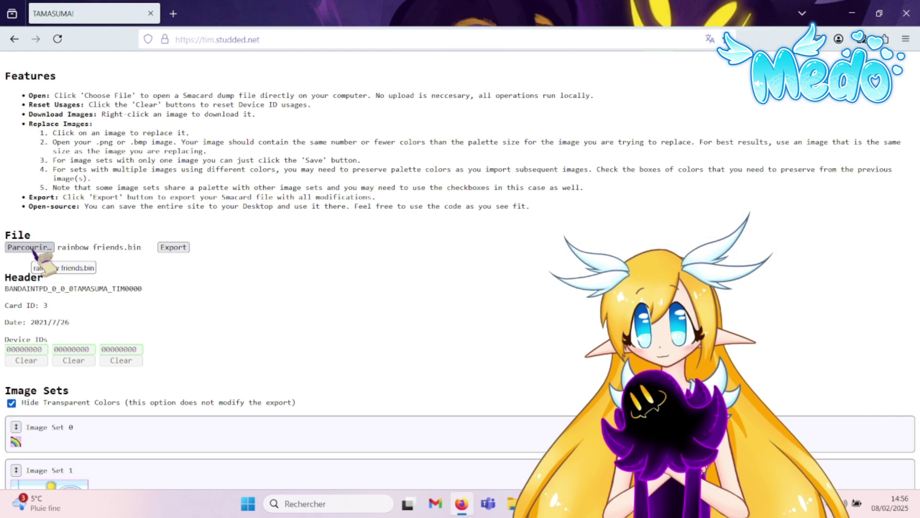
# - Switch to the TAMASUMA page in Firefox and load the card dump rainbow friends.bin
pyautogui.moveTo(36, 254); pyautogui.dragTo(37, 250)
pyautogui.click(38, 250)
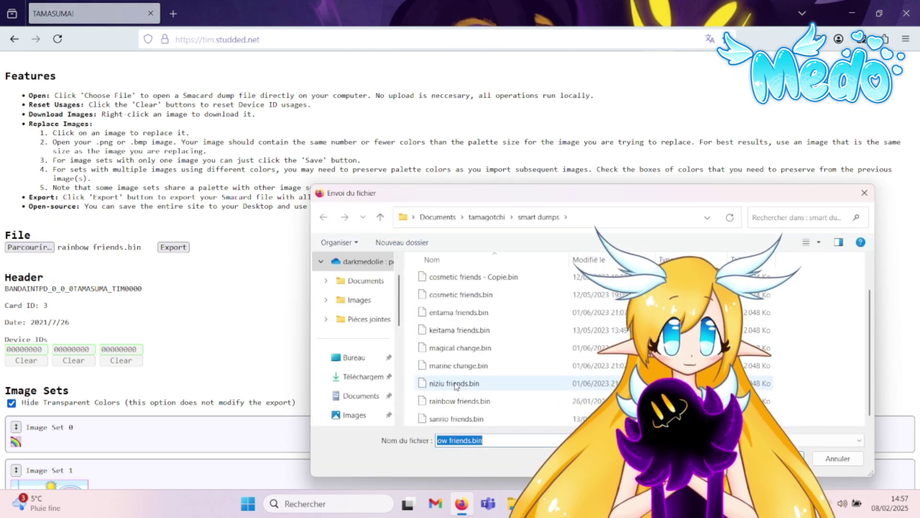
pyautogui.click(438, 400)
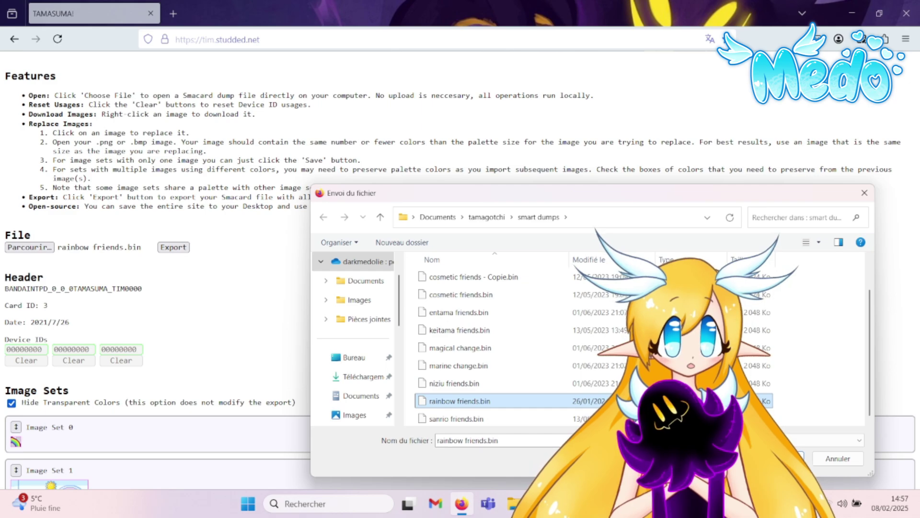
pyautogui.doubleClick(439, 400)
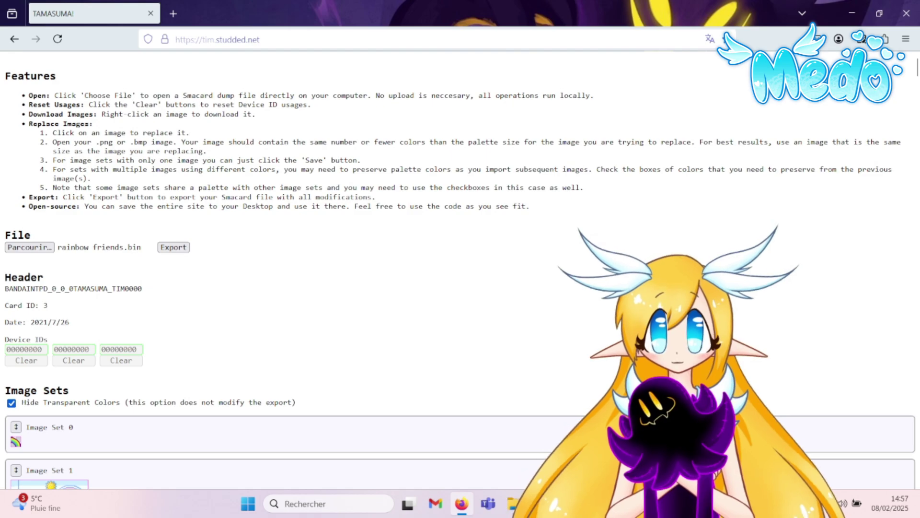
# - Start replacing the first large face image in Image Set 25
pyautogui.scroll(-20, 460, 268)
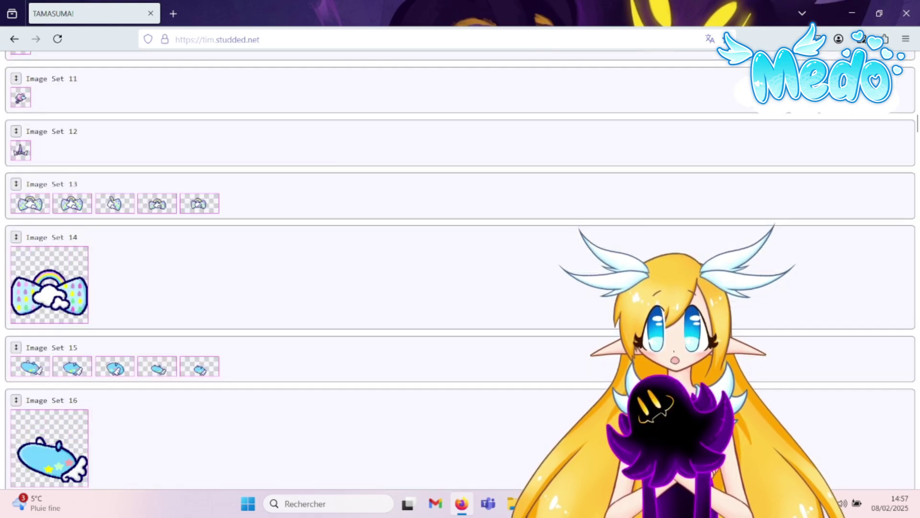
pyautogui.scroll(-10, 460, 268)
pyautogui.scroll(1, 483, 324)
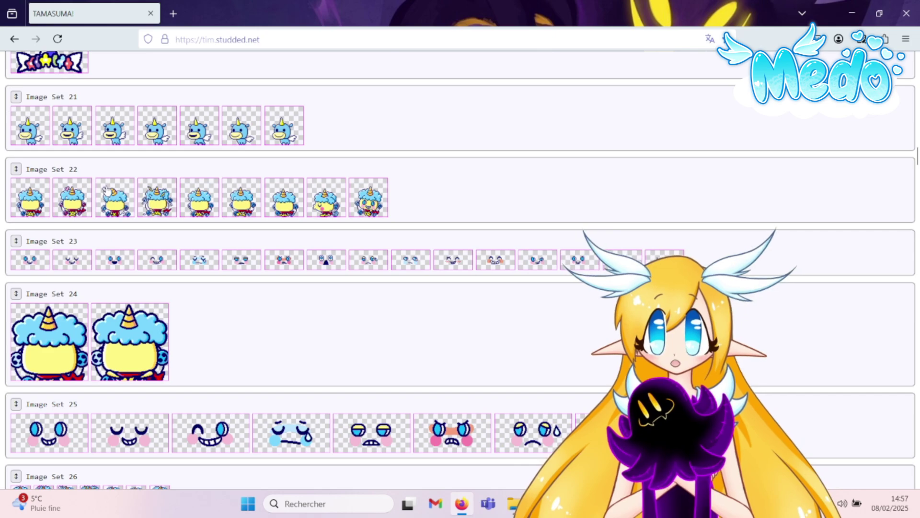
pyautogui.scroll(-1, 105, 190)
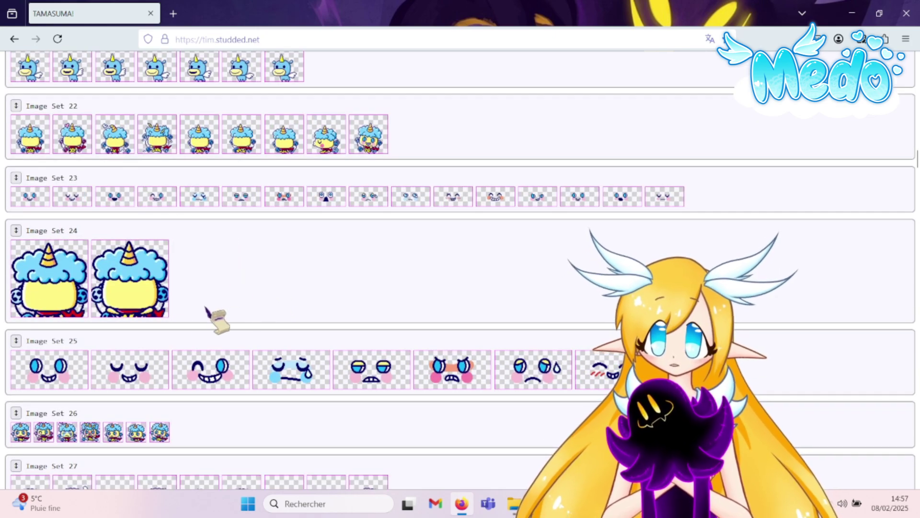
pyautogui.click(60, 366)
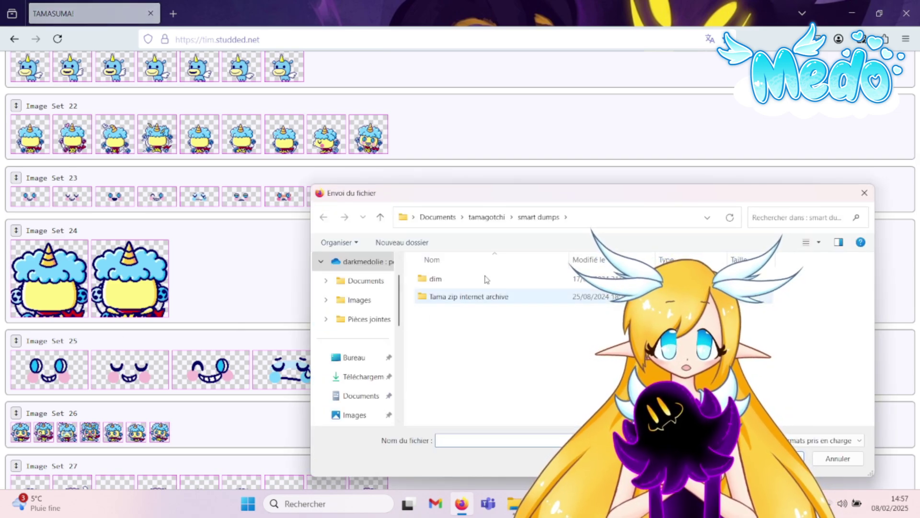
# - Browse to the adam sprites updated folder inside tamagotchi, smart sprites, rainbow, adam for the replacement image
pyautogui.click(479, 224)
pyautogui.scroll(-2, 446, 400)
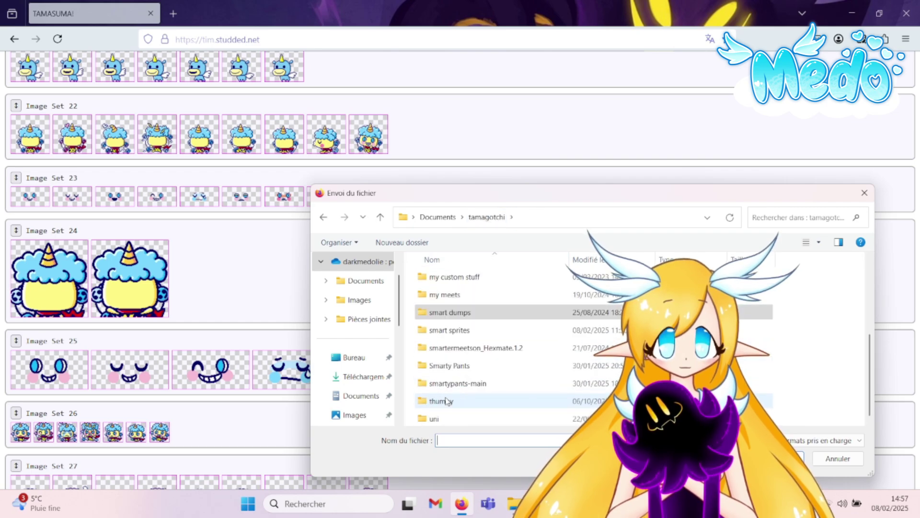
pyautogui.doubleClick(444, 328)
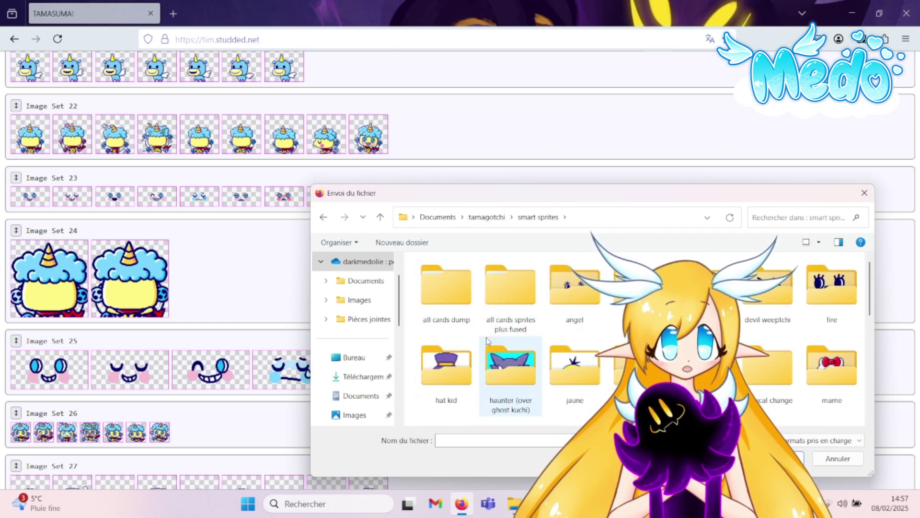
pyautogui.scroll(-3, 447, 301)
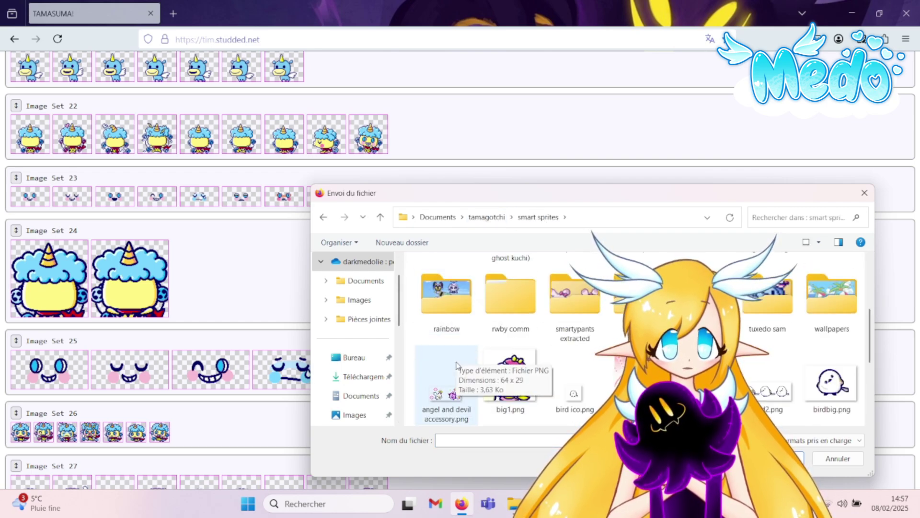
pyautogui.doubleClick(430, 268)
pyautogui.doubleClick(446, 295)
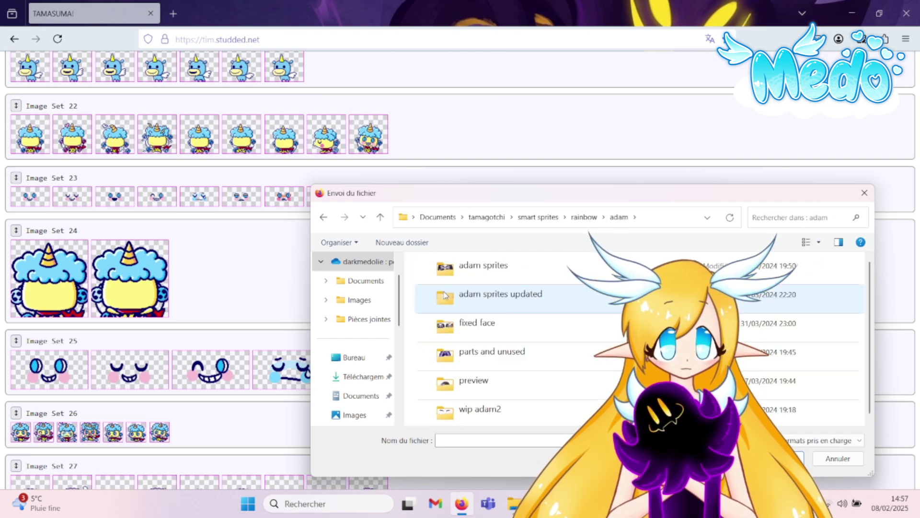
pyautogui.click(465, 306)
pyautogui.doubleClick(465, 307)
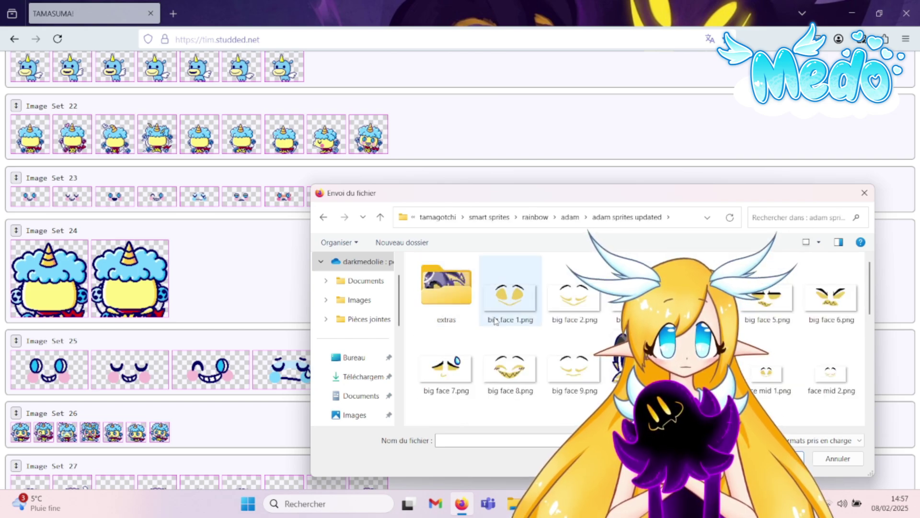
# - Import big face 1.png as the first face of Image Set 25 and save it with its new palette
pyautogui.scroll(-2, 537, 345)
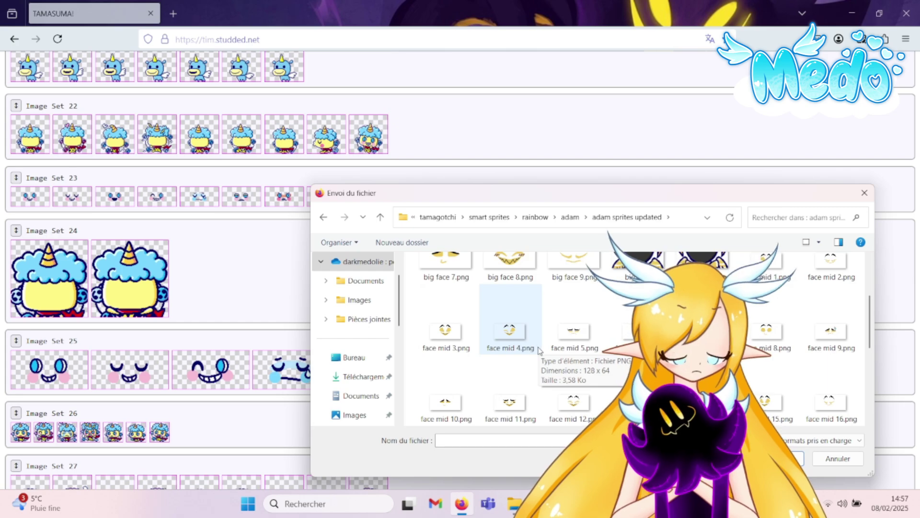
pyautogui.scroll(3, 541, 350)
pyautogui.click(511, 293)
pyautogui.doubleClick(511, 292)
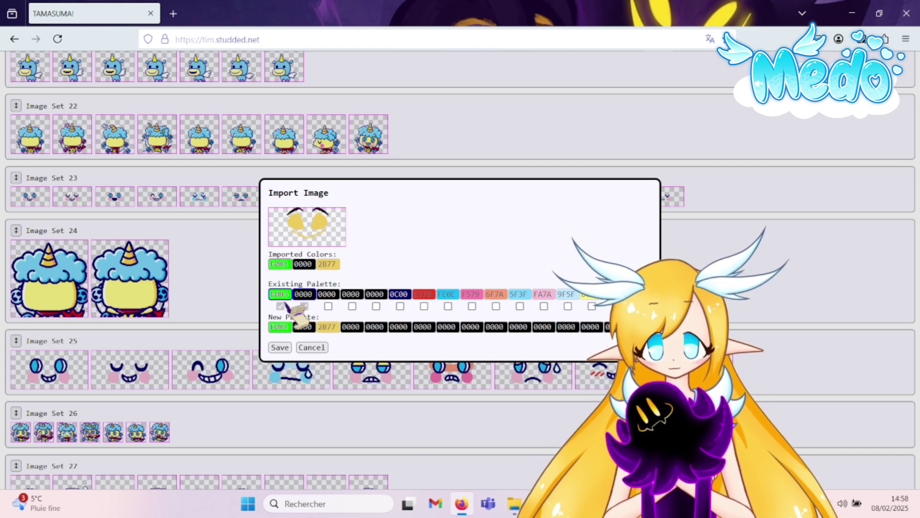
pyautogui.click(304, 305)
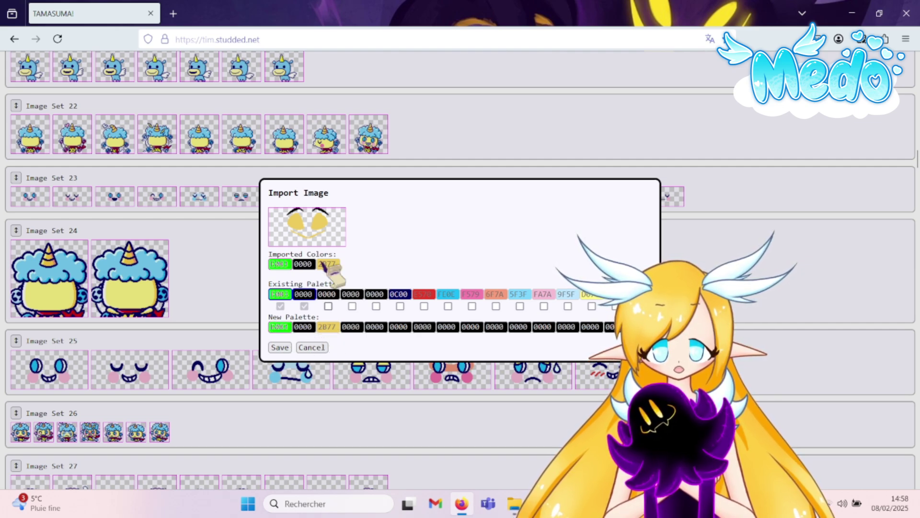
pyautogui.click(280, 347)
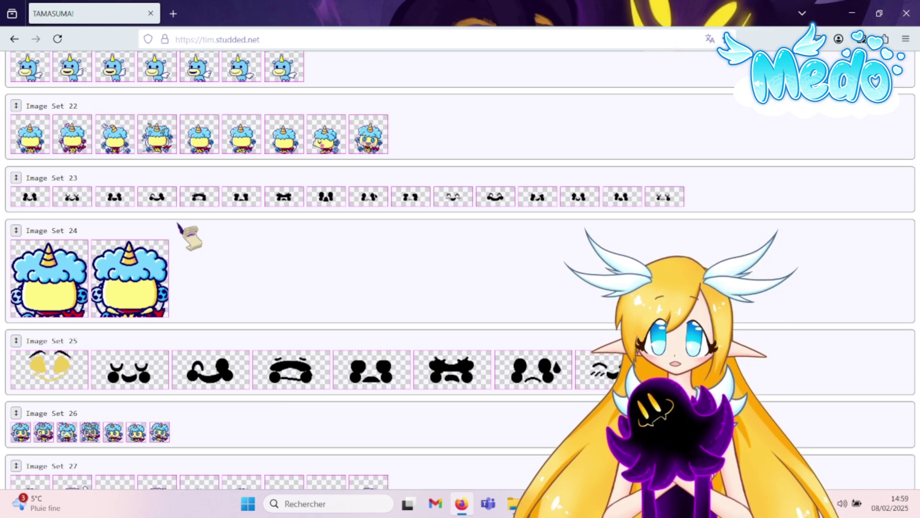
# - Replace the eighth face of Image Set 25 with big face 8.png and save the import
pyautogui.click(318, 371)
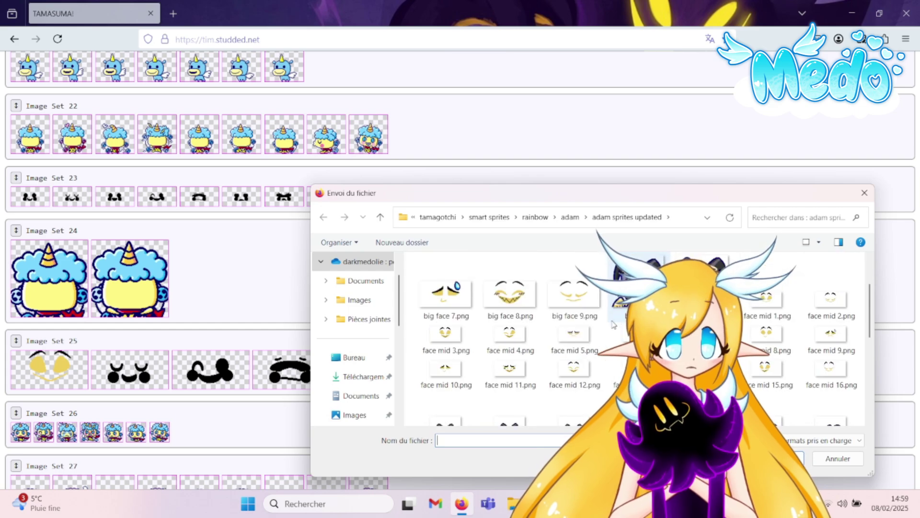
pyautogui.click(509, 304)
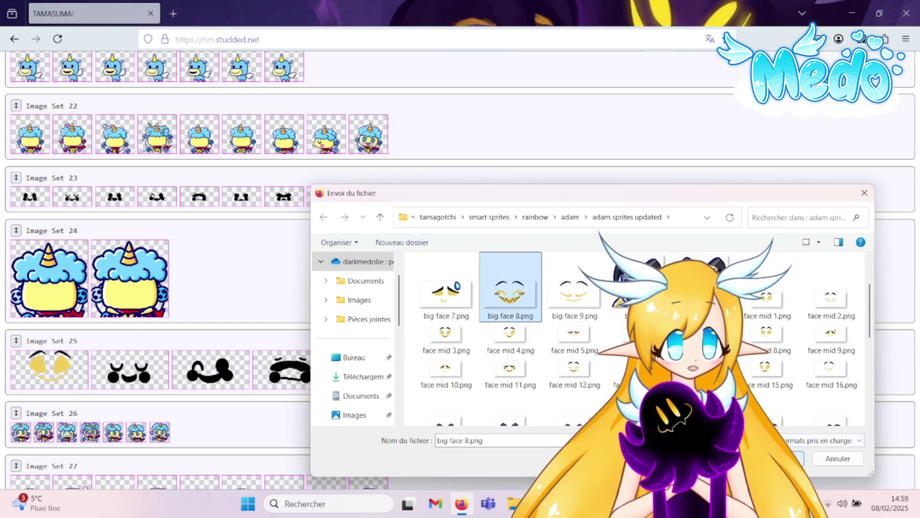
pyautogui.doubleClick(509, 305)
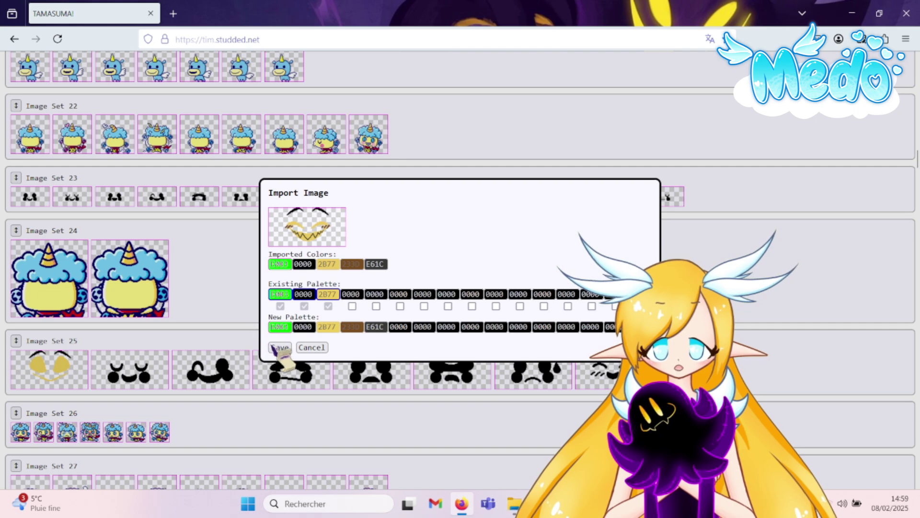
pyautogui.click(312, 347)
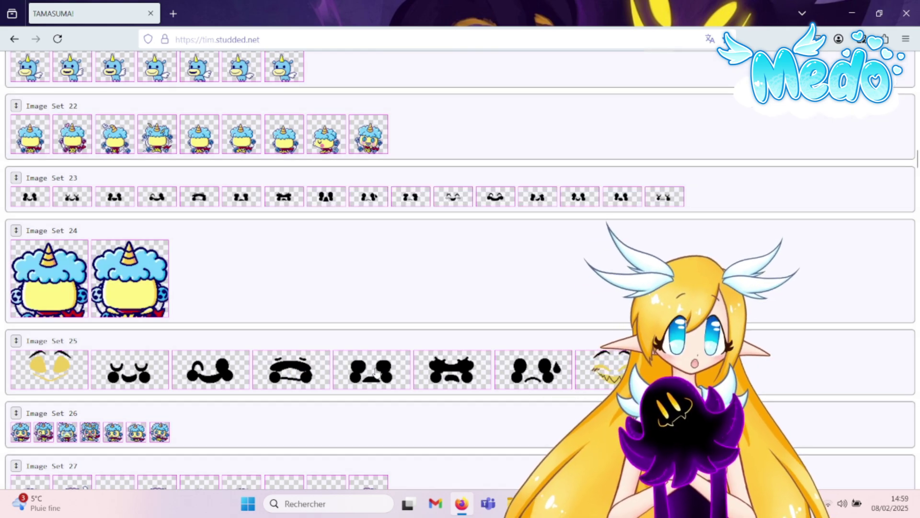
# - Replace the second face of Image Set 25 with big face 2.png, preserving the existing brown and E61C palette colors, and save
pyautogui.click(139, 388)
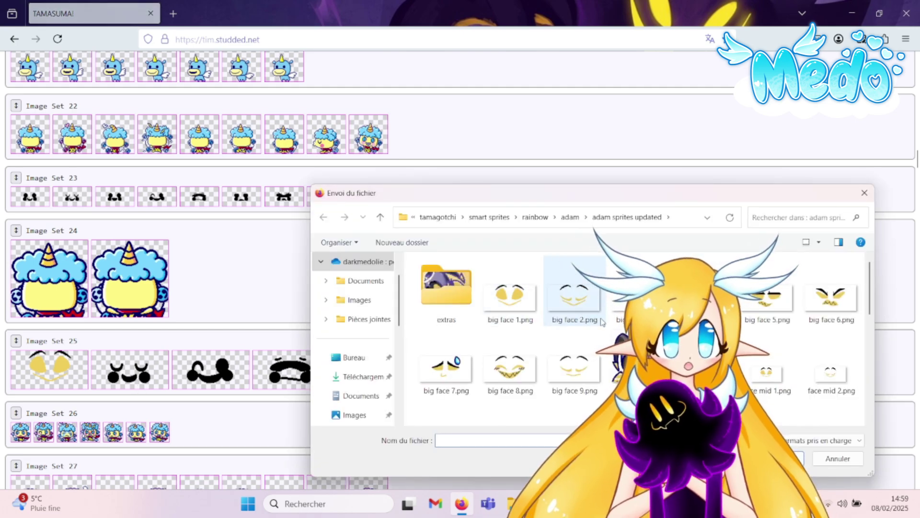
pyautogui.click(562, 296)
pyautogui.press('Return')
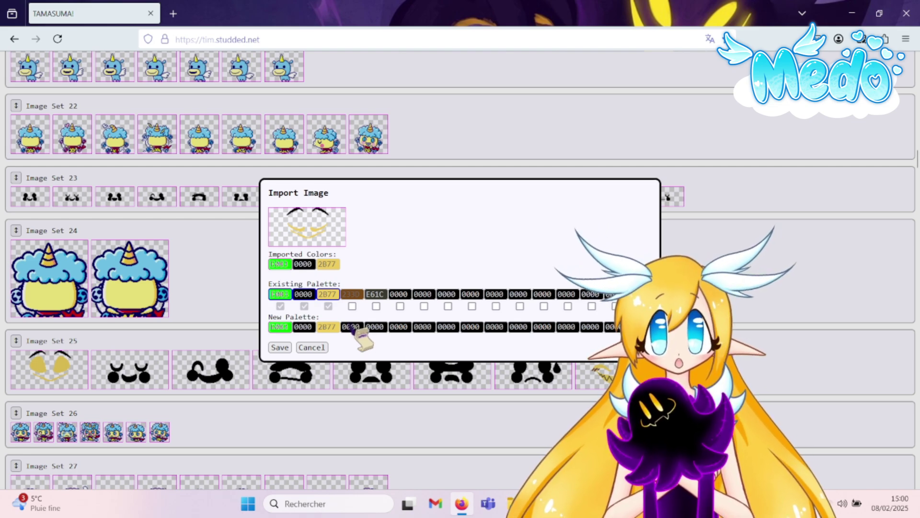
pyautogui.click(353, 306)
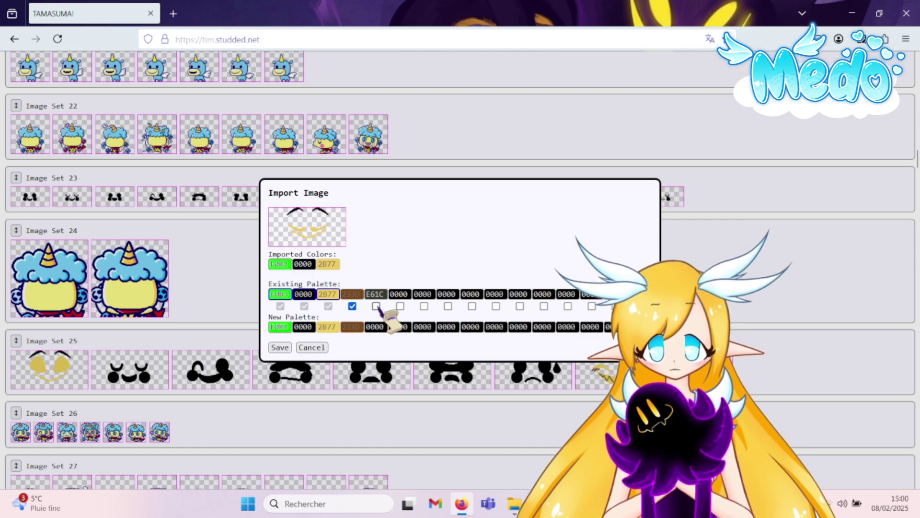
pyautogui.click(376, 306)
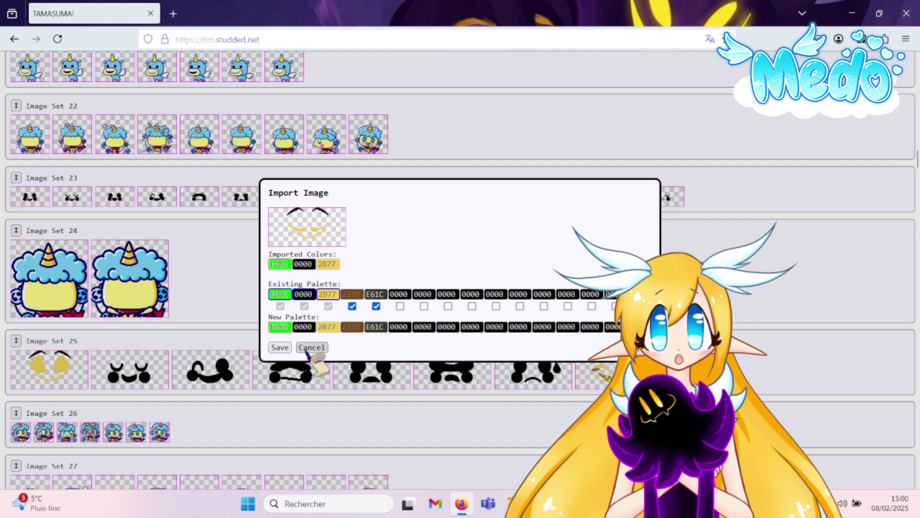
pyautogui.click(280, 347)
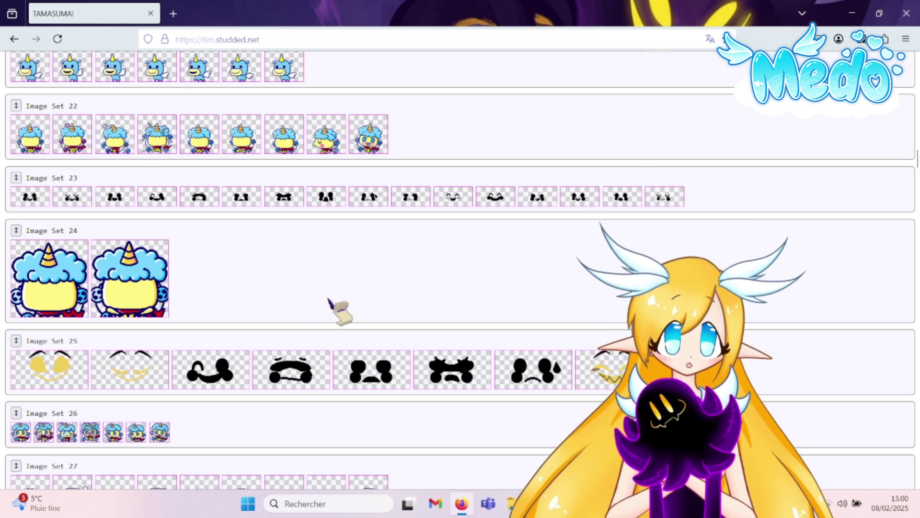
# - Load the finished card dump hazbin heaven smacard v2.bin from the rainbow folder in smart sprites
pyautogui.scroll(15, 336, 309)
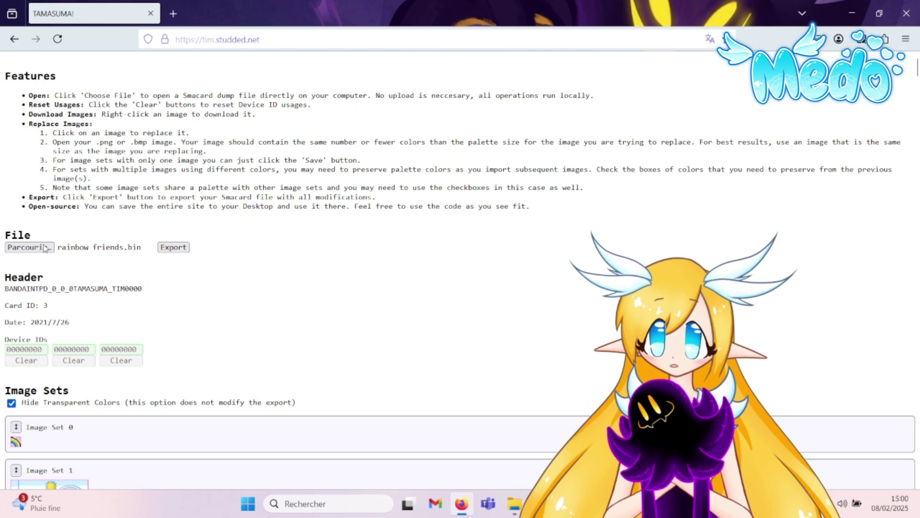
pyautogui.click(79, 245)
pyautogui.click(499, 218)
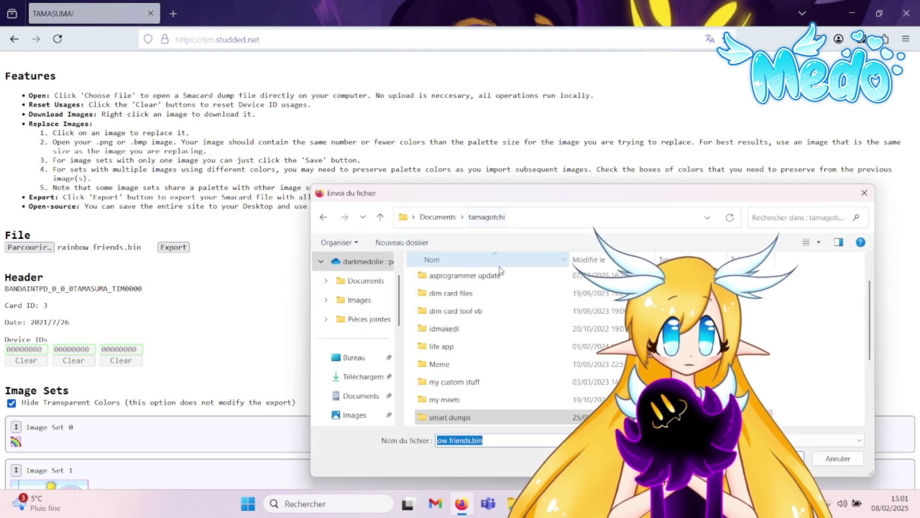
pyautogui.scroll(-3, 499, 270)
pyautogui.doubleClick(446, 374)
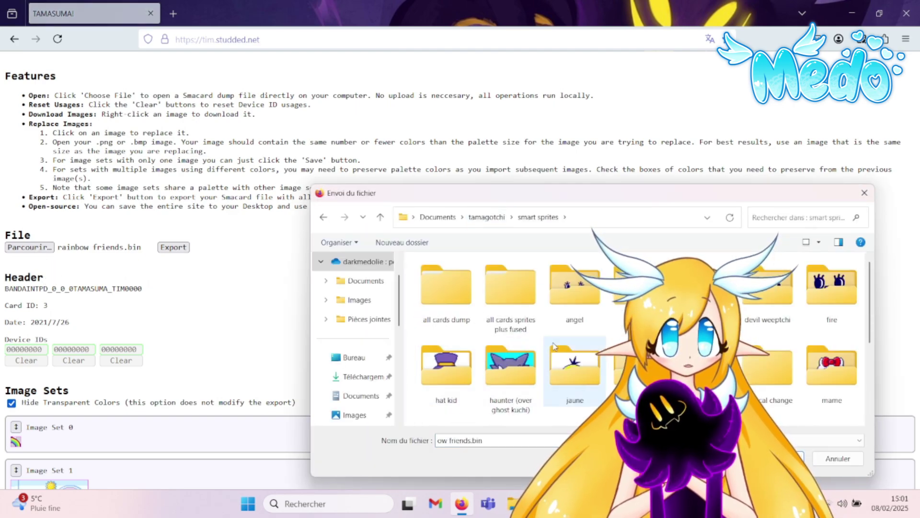
pyautogui.scroll(-3, 553, 345)
pyautogui.doubleClick(447, 287)
pyautogui.doubleClick(448, 370)
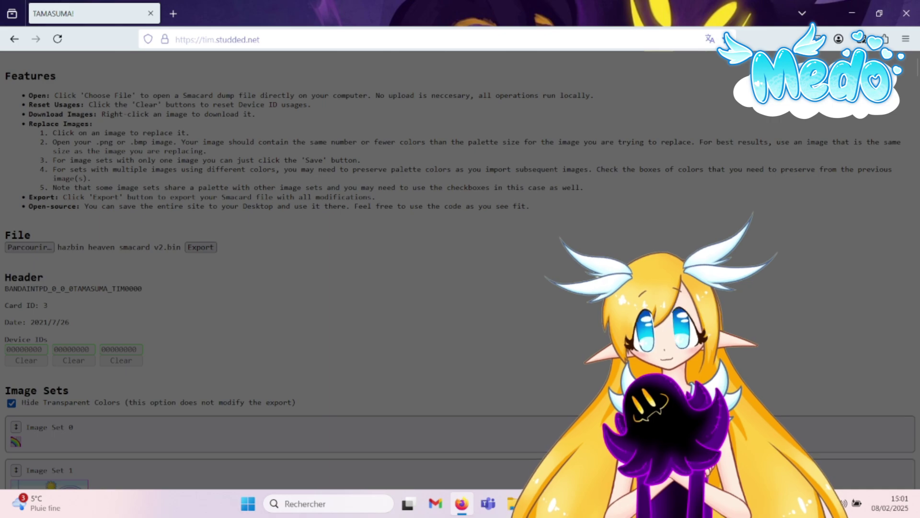
# - Look through the custom character, face and item sprites of the loaded card down to Image Set 47
pyautogui.scroll(-20, 594, 288)
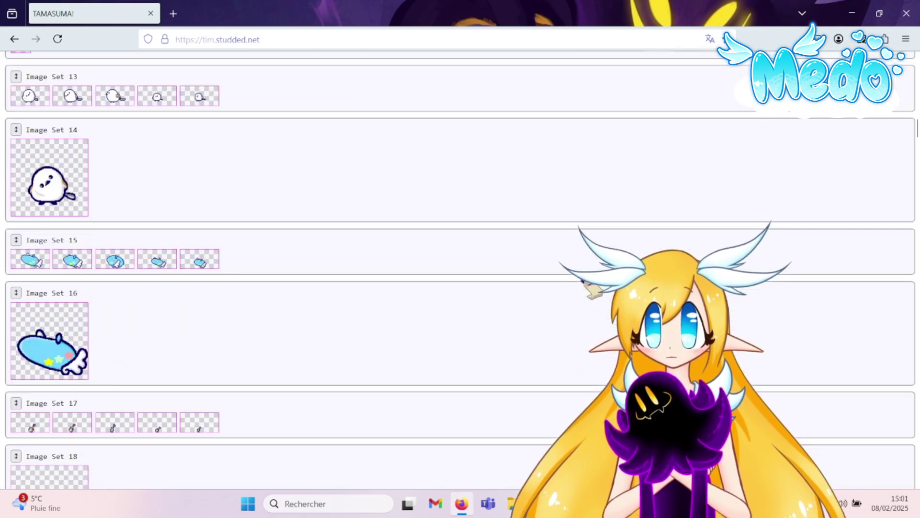
pyautogui.scroll(-15, 593, 287)
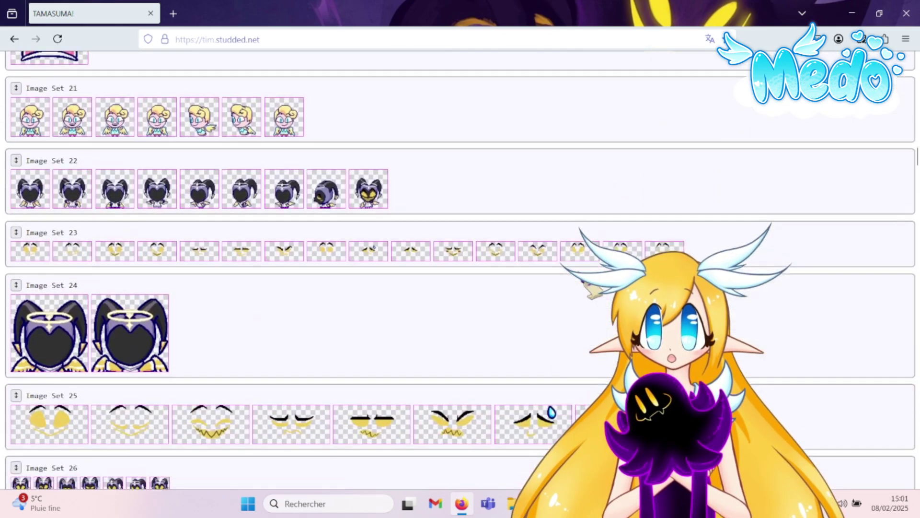
pyautogui.scroll(-2, 594, 287)
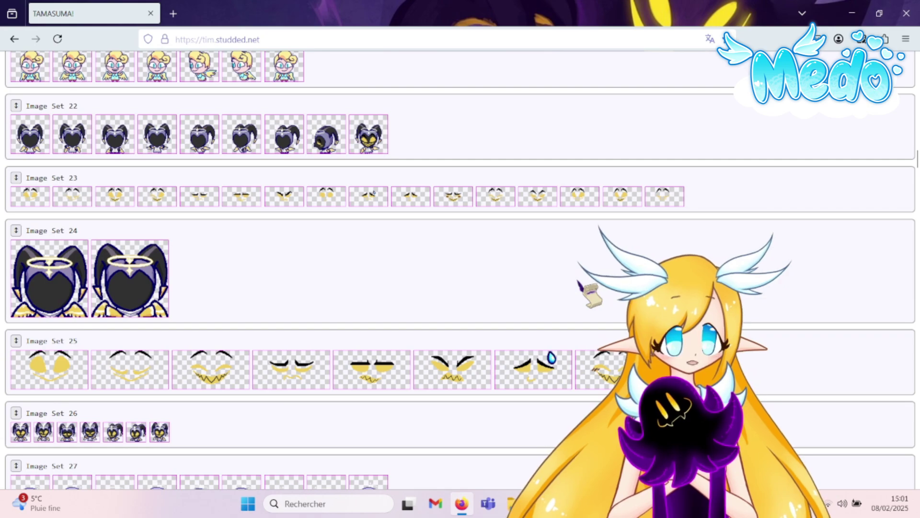
pyautogui.scroll(-5, 386, 269)
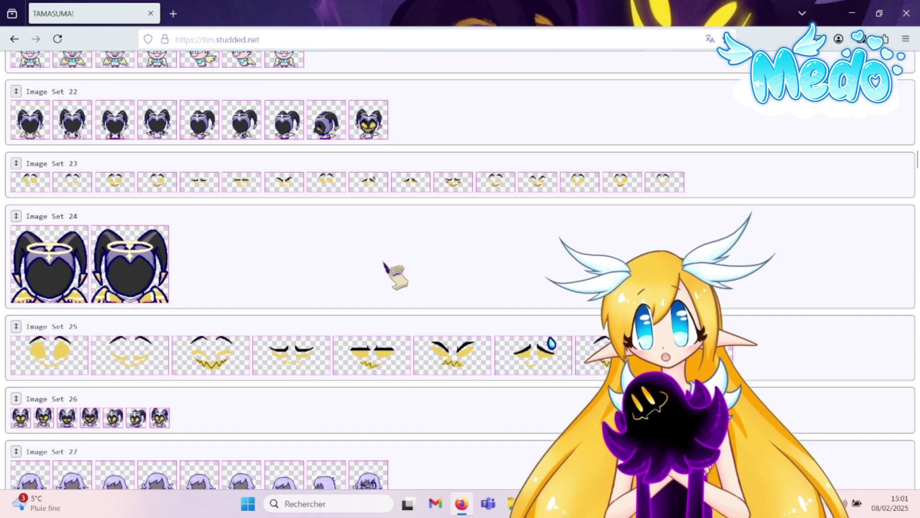
pyautogui.scroll(-7, 463, 272)
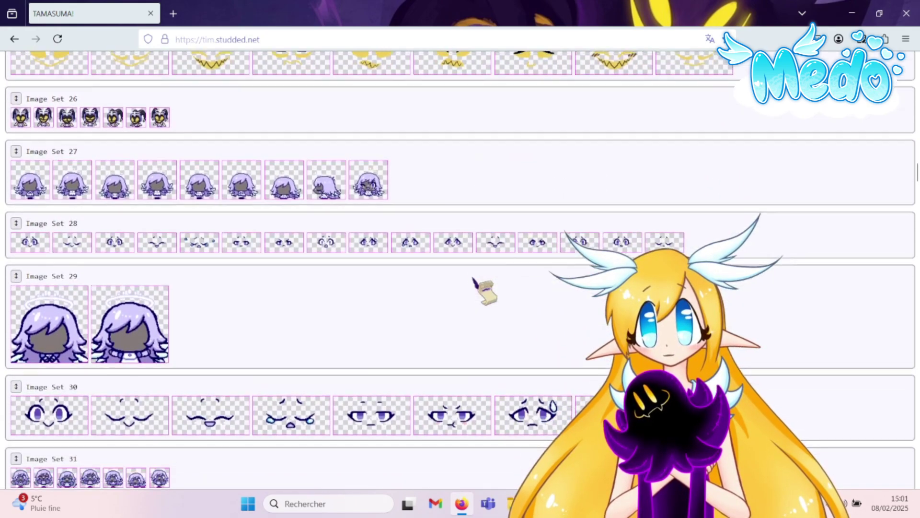
pyautogui.scroll(-3, 479, 365)
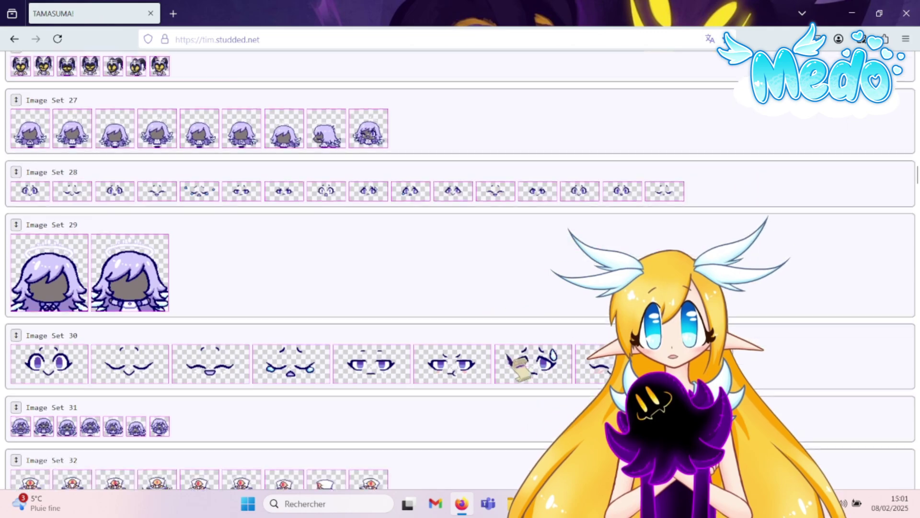
pyautogui.scroll(-18, 415, 367)
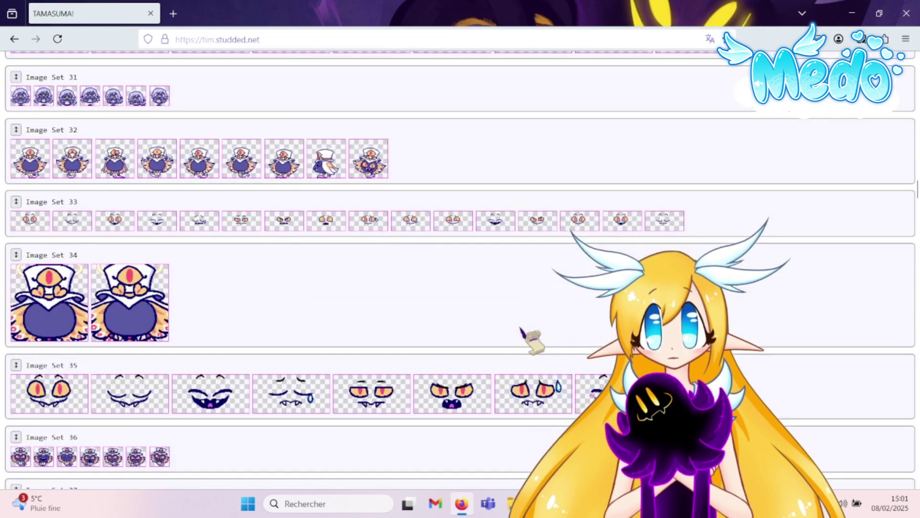
pyautogui.scroll(-7, 521, 329)
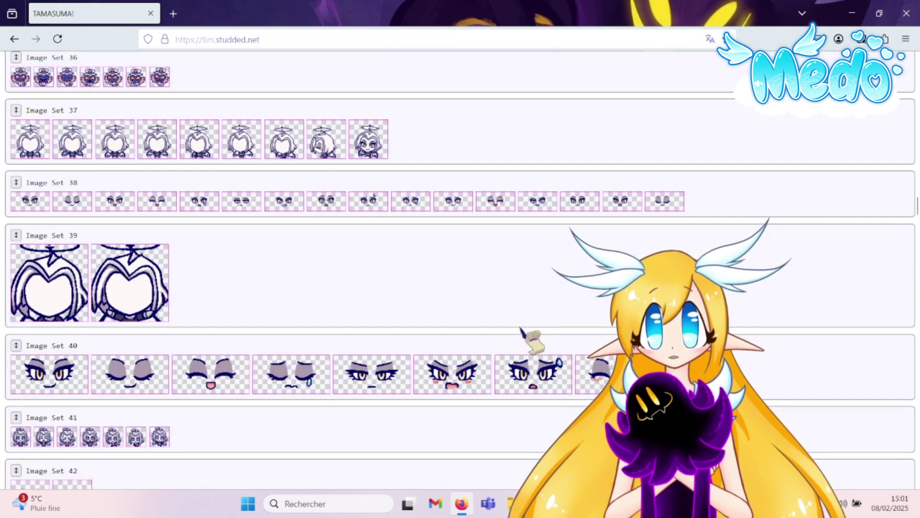
pyautogui.scroll(-14, 521, 329)
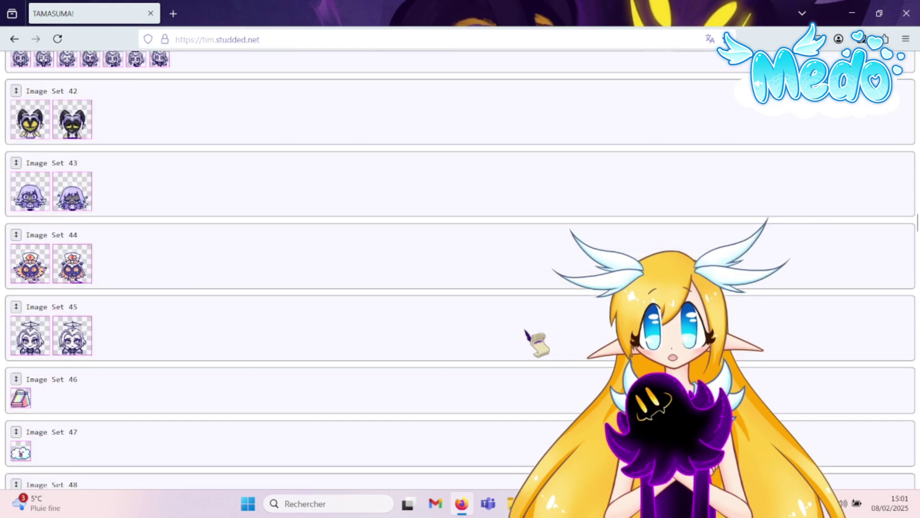
# - Review the face sets and the paired character sprites again between Image Sets 35 and 46
pyautogui.scroll(20, 526, 331)
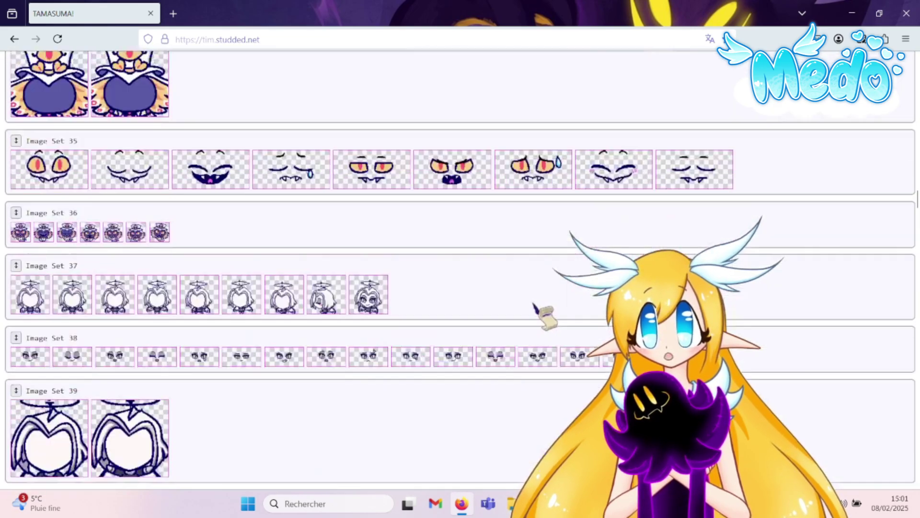
pyautogui.scroll(-1, 424, 163)
pyautogui.scroll(6, 436, 185)
pyautogui.scroll(-18, 441, 196)
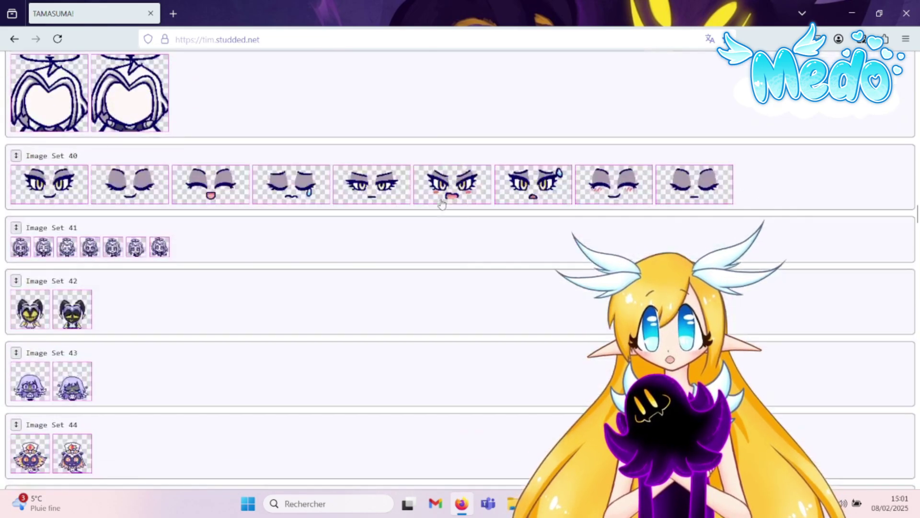
pyautogui.scroll(-7, 442, 203)
pyautogui.scroll(2, 453, 211)
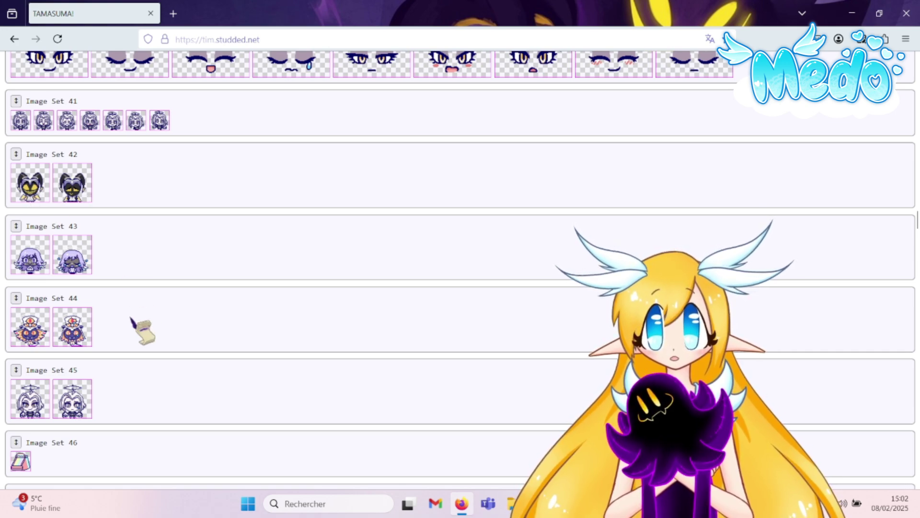
pyautogui.scroll(-2, 135, 275)
pyautogui.scroll(10, 139, 273)
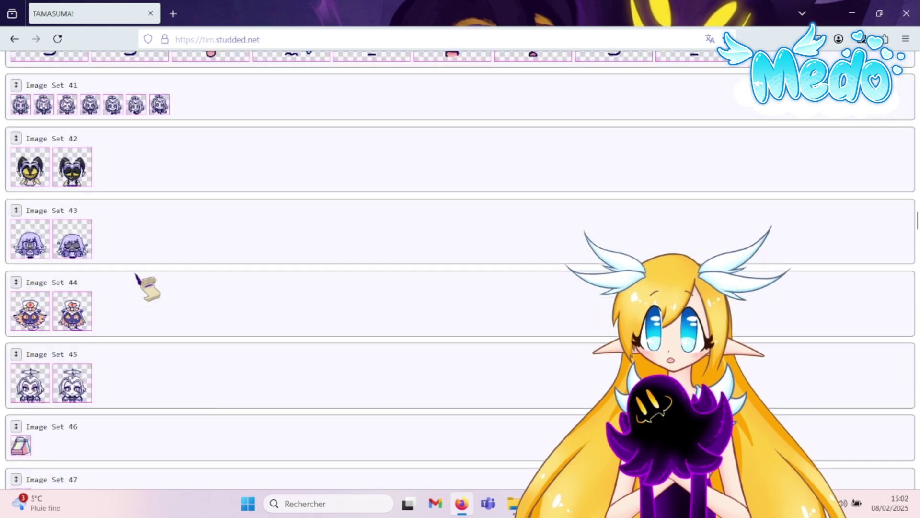
# - Look through the loaded card's character, clock, icon and background sprites from Image Set 32 down to Image Set 88
pyautogui.scroll(5, 136, 277)
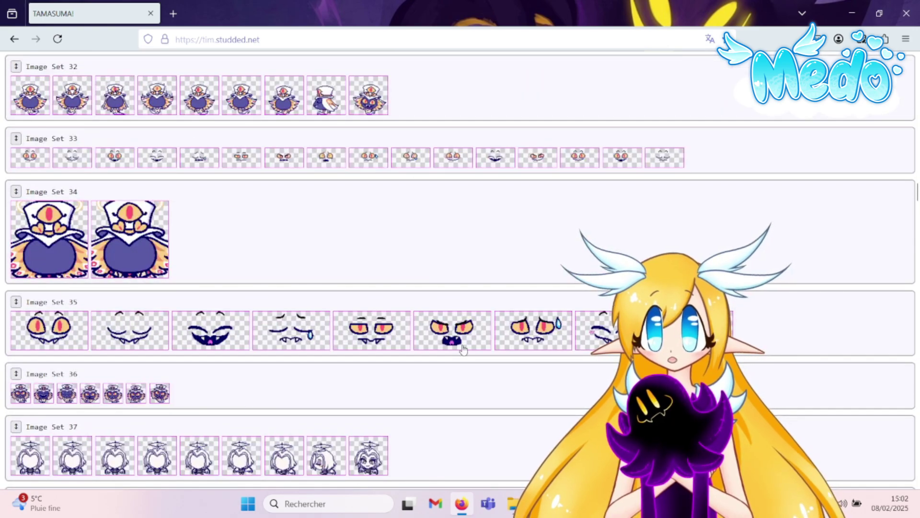
pyautogui.scroll(-8, 497, 259)
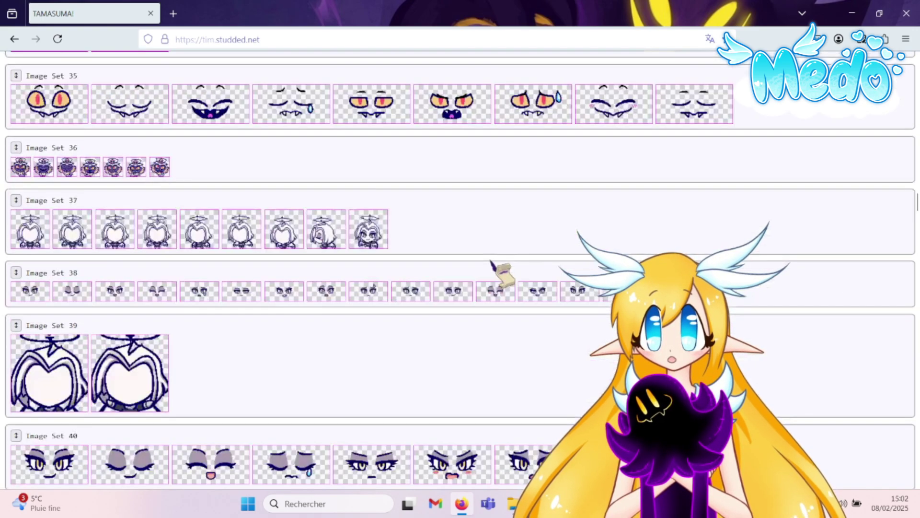
pyautogui.scroll(-5, 413, 302)
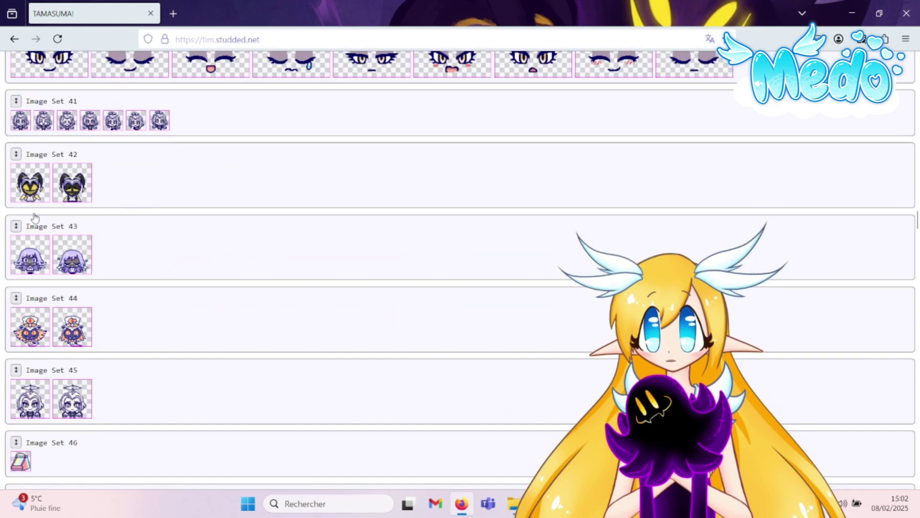
pyautogui.scroll(-5, 200, 355)
pyautogui.scroll(-20, 200, 355)
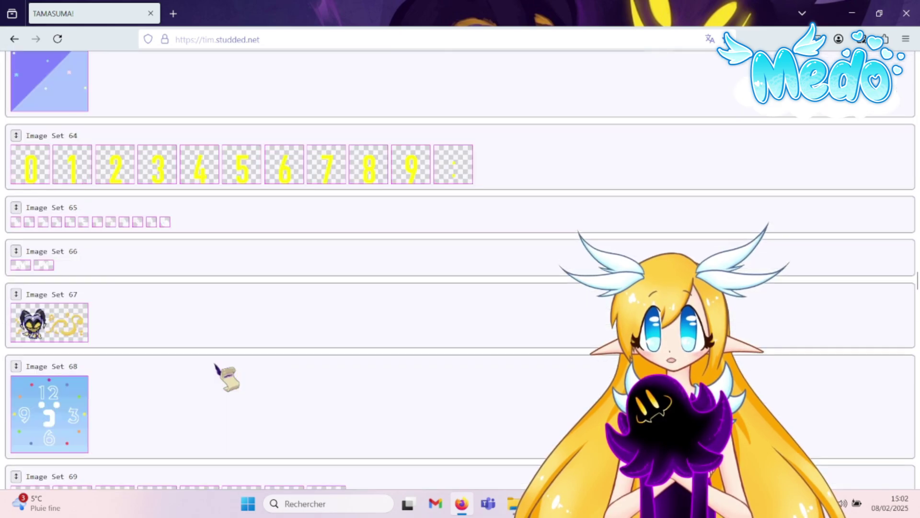
pyautogui.scroll(-11, 215, 365)
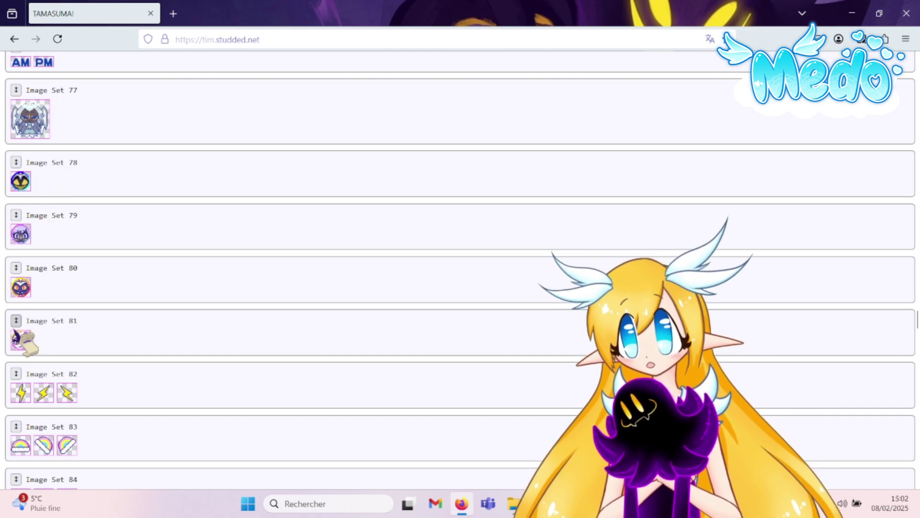
pyautogui.scroll(-4, 113, 290)
pyautogui.scroll(-18, 175, 312)
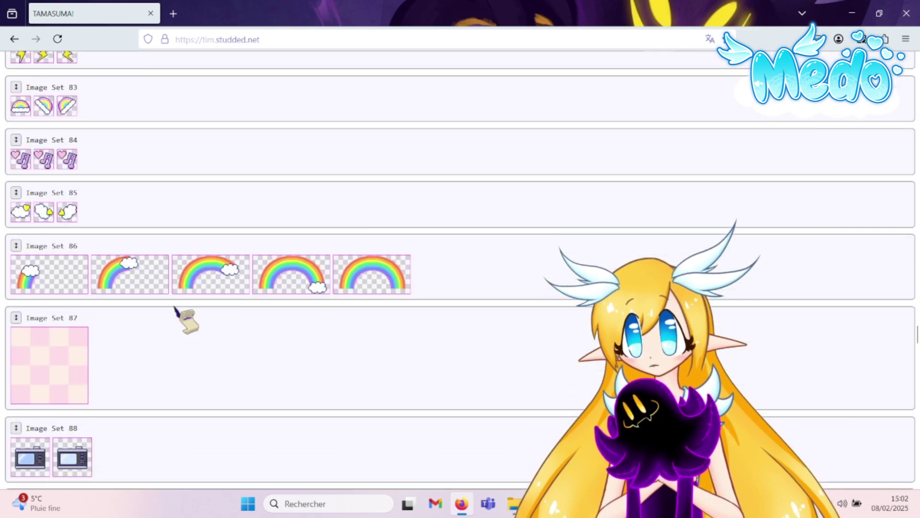
# - Review the card's sprites in reverse order, from Image Set 88 back to the accessory and character sets around Image Set 19
pyautogui.scroll(20, 177, 319)
pyautogui.scroll(4, 179, 320)
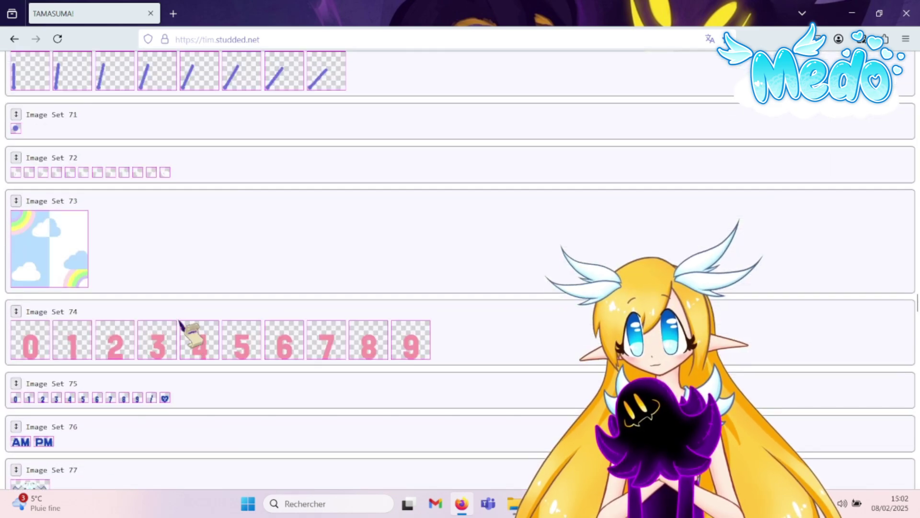
pyautogui.scroll(15, 179, 320)
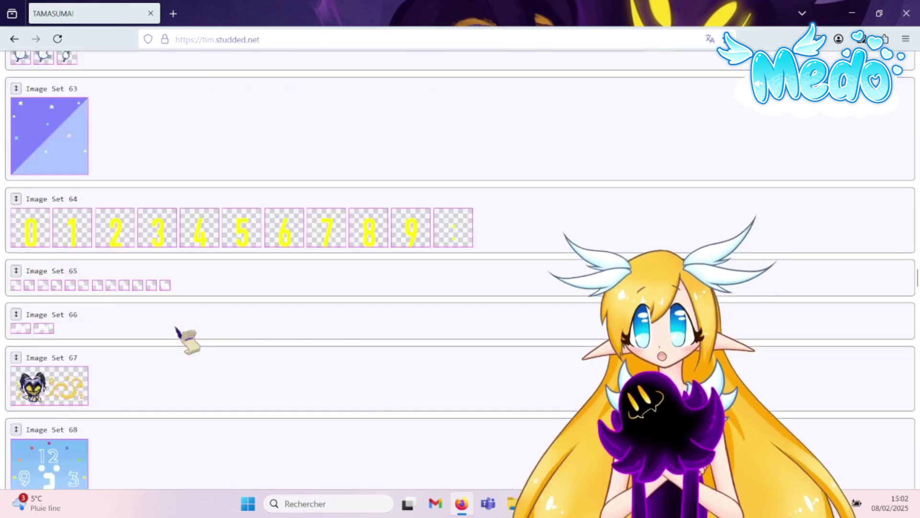
pyautogui.scroll(20, 179, 331)
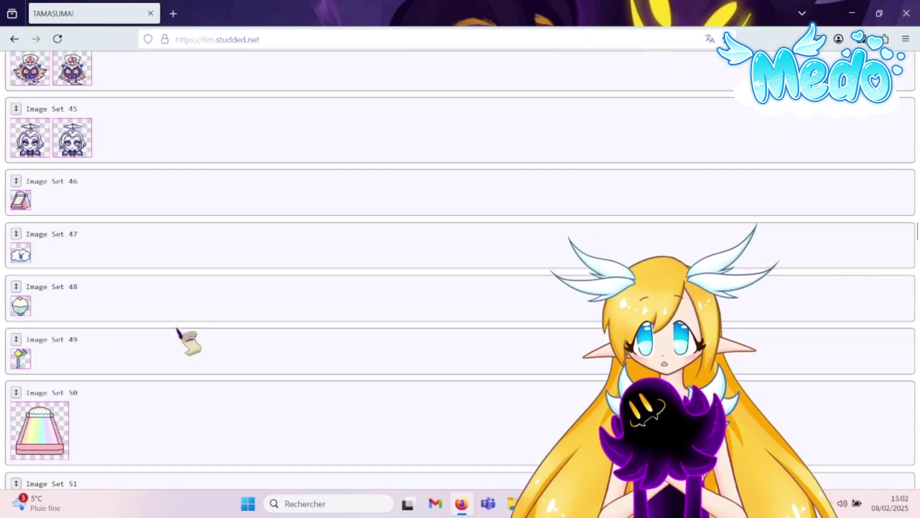
pyautogui.scroll(16, 179, 331)
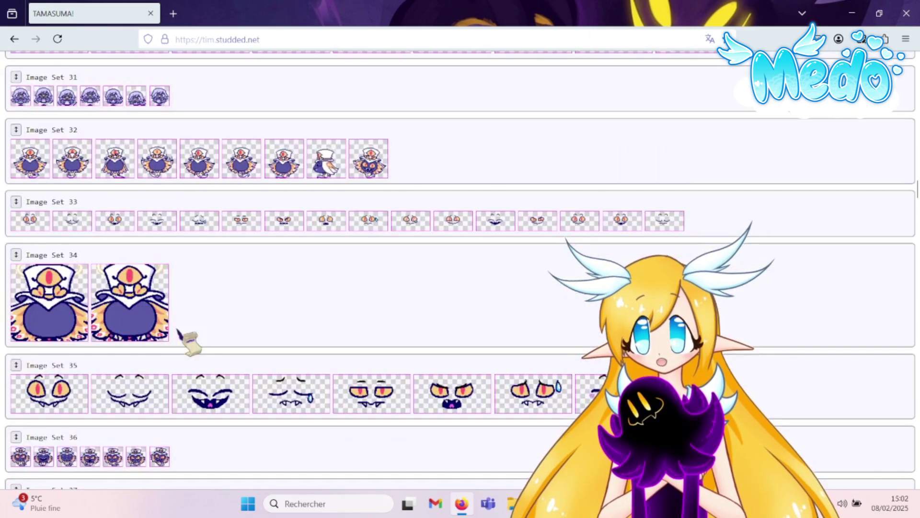
pyautogui.scroll(16, 179, 331)
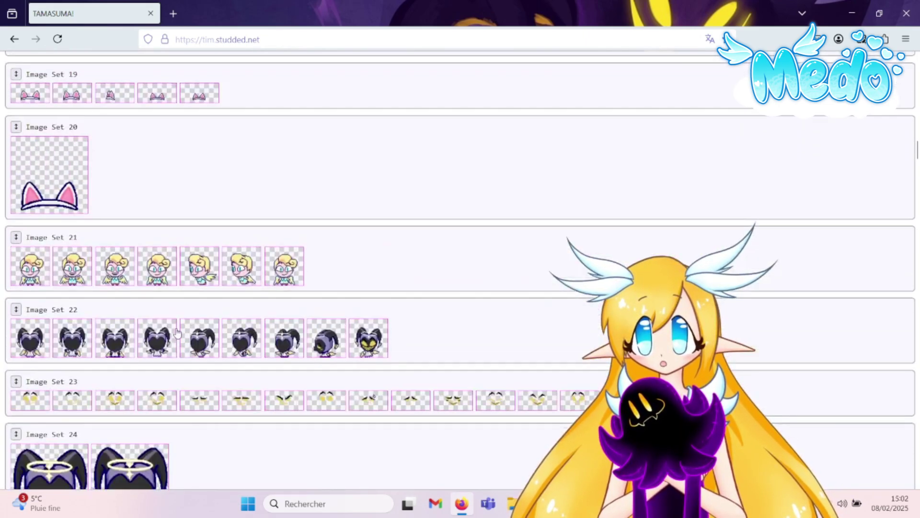
pyautogui.scroll(4, 179, 331)
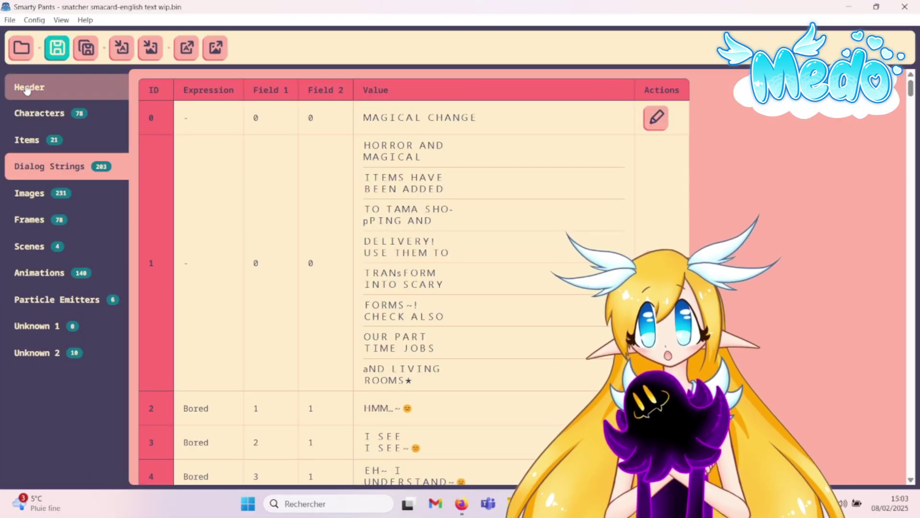
# - View the header information of snatcher smacard-english text wip.bin in Smarty Pants
pyautogui.click(21, 87)
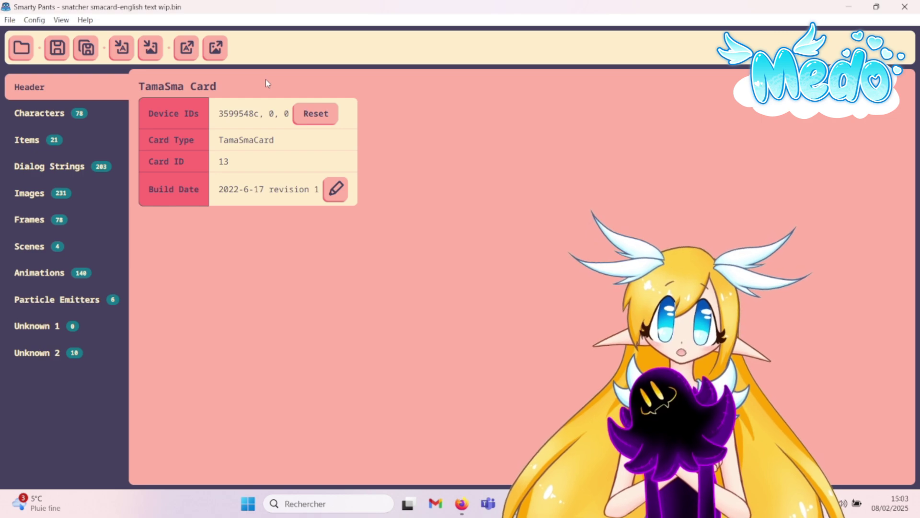
# - Switch to File Explorer, browse the smartypants extracted folder in smart sprites, and open snatcher smacard-english text wip-79.png
pyautogui.hotkey('alt', 'Tab')
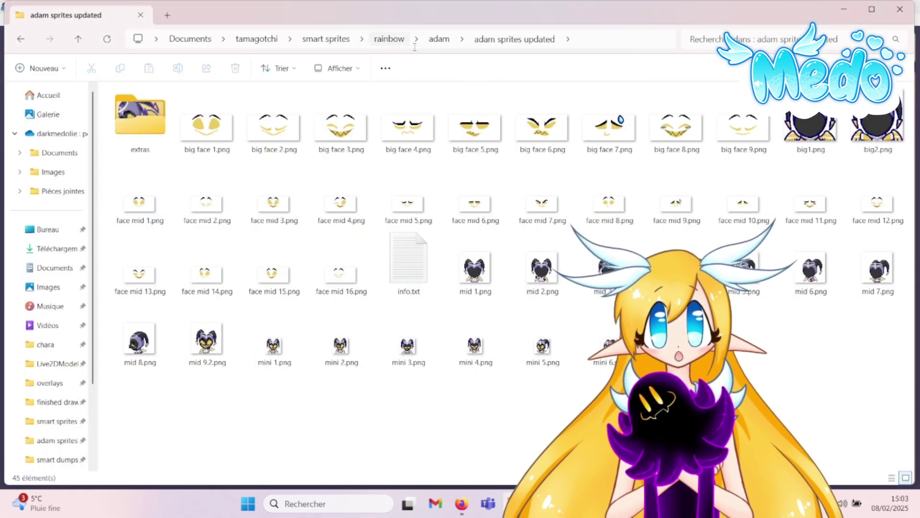
pyautogui.click(326, 39)
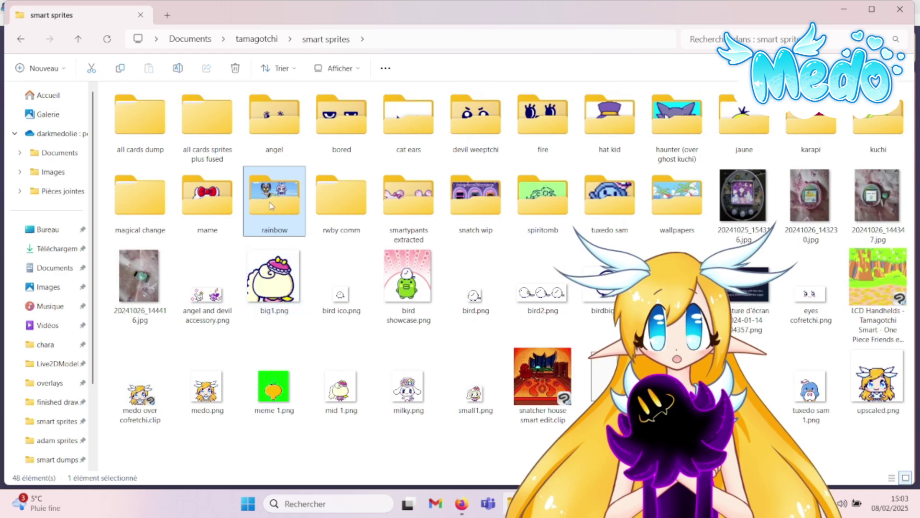
pyautogui.doubleClick(409, 192)
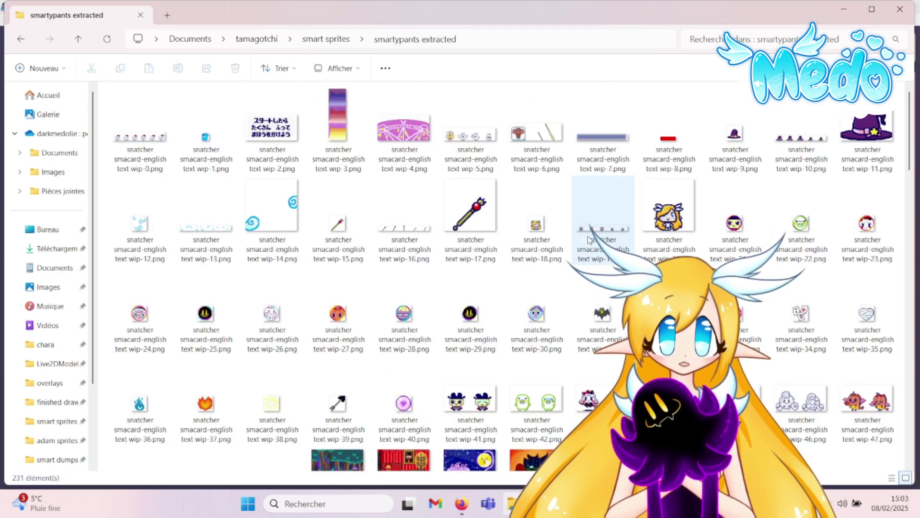
pyautogui.scroll(-10, 583, 238)
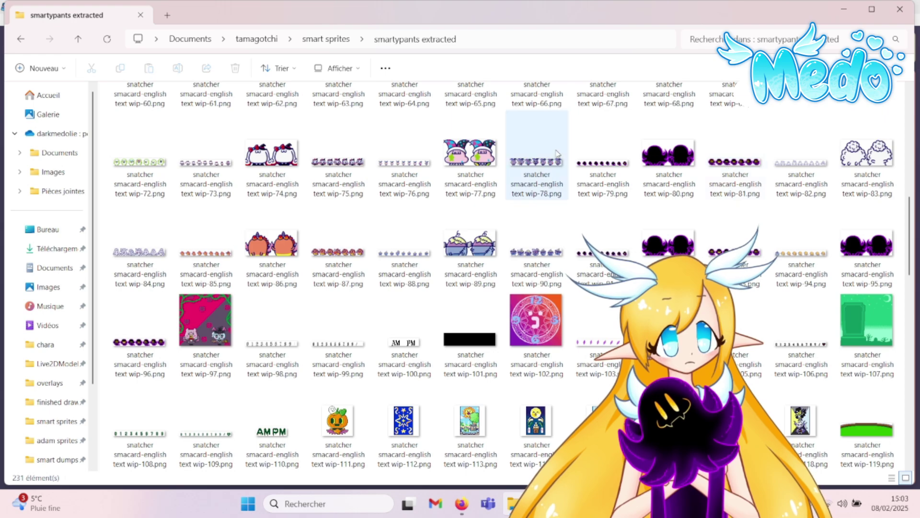
pyautogui.click(605, 168)
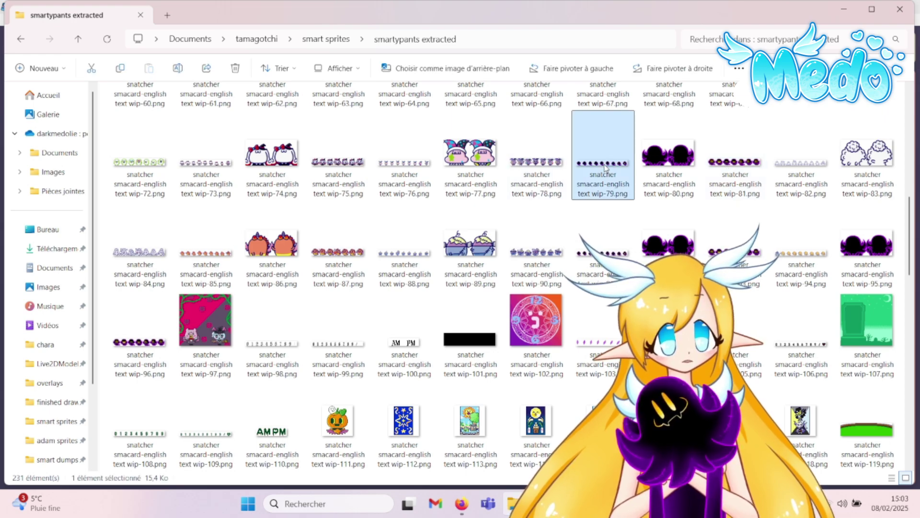
pyautogui.doubleClick(605, 167)
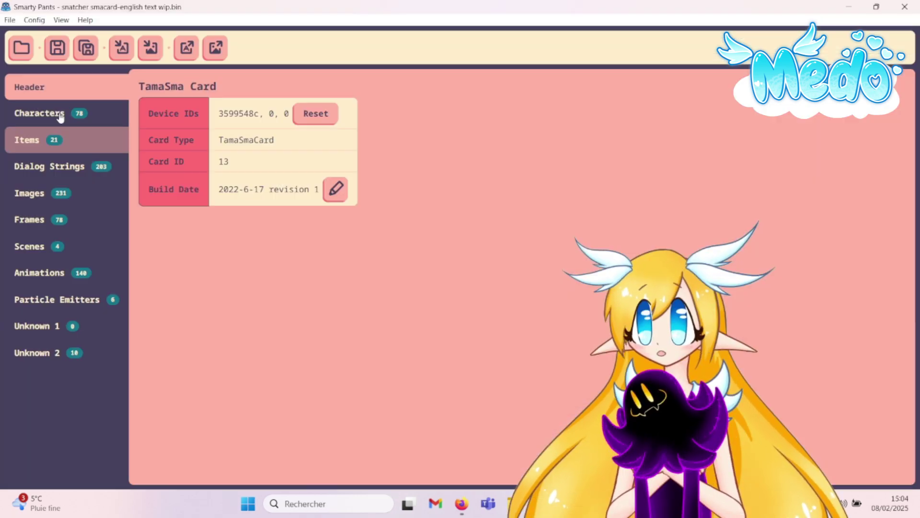
# - Look over the snatcher card's character table and its dialog strings in Smarty Pants
pyautogui.click(48, 118)
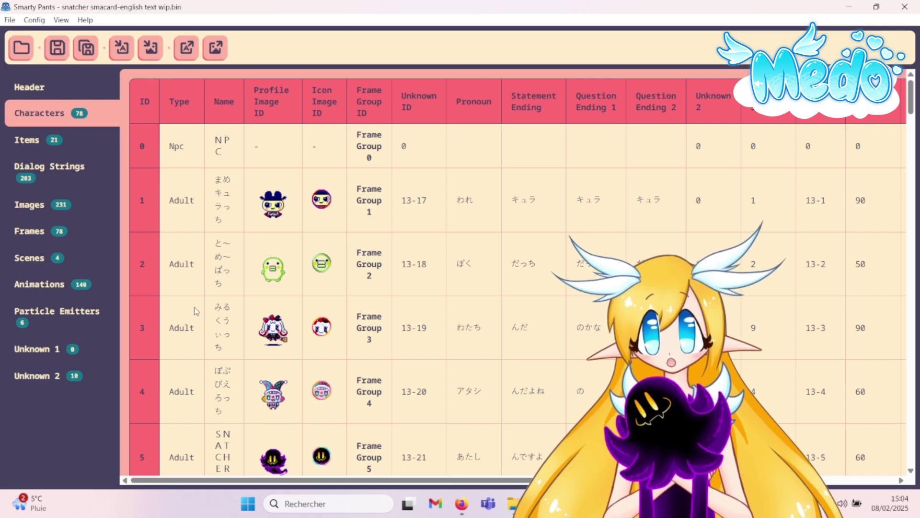
pyautogui.click(78, 178)
pyautogui.scroll(-5, 380, 259)
pyautogui.scroll(5, 340, 253)
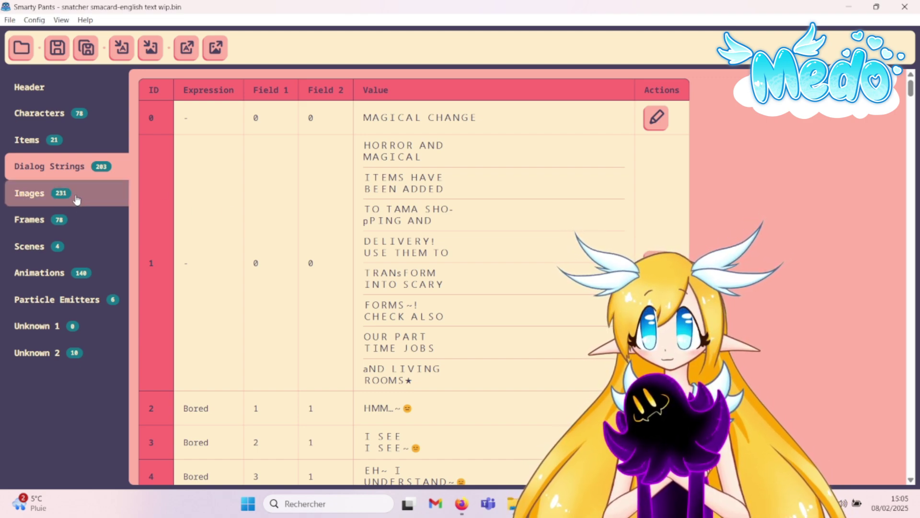
# - Rename Character 1 to mametchi and accept the edit
pyautogui.click(51, 116)
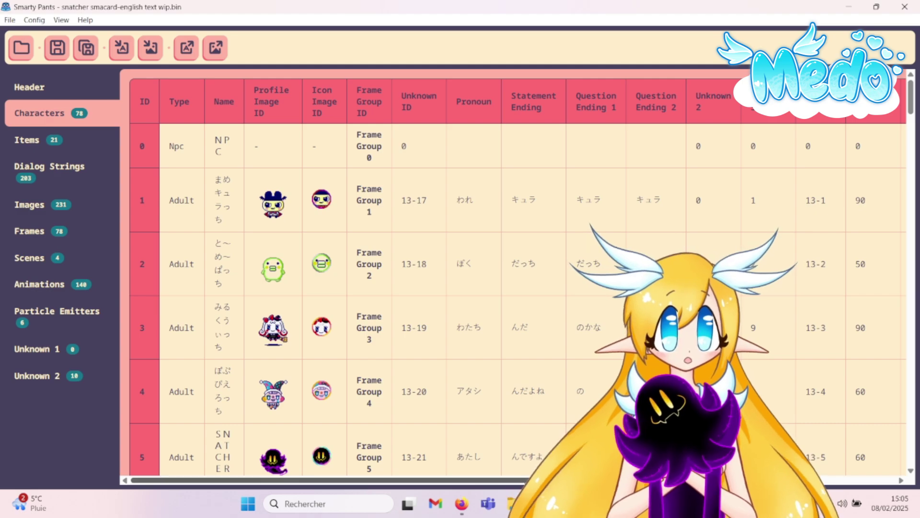
pyautogui.moveTo(527, 480); pyautogui.dragTo(724, 480)
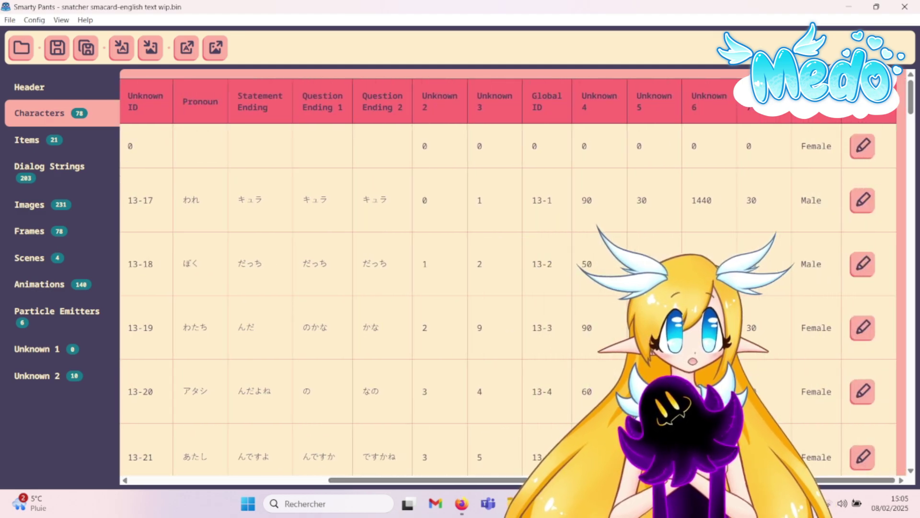
pyautogui.click(861, 200)
pyautogui.moveTo(468, 107); pyautogui.dragTo(334, 103)
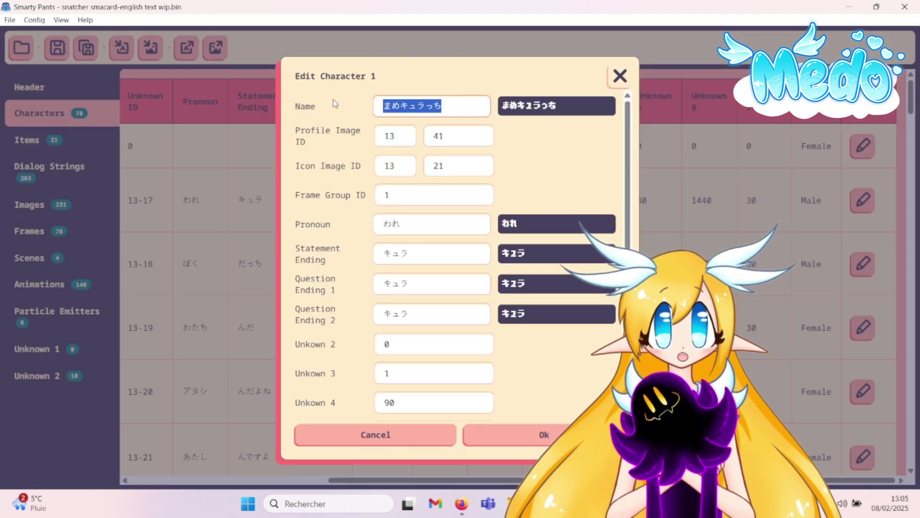
pyautogui.write('ma')
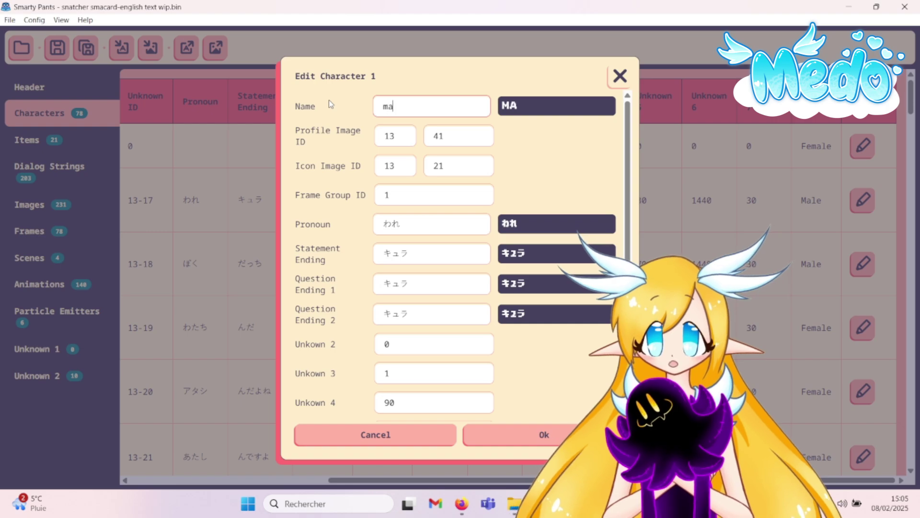
pyautogui.write('metchi')
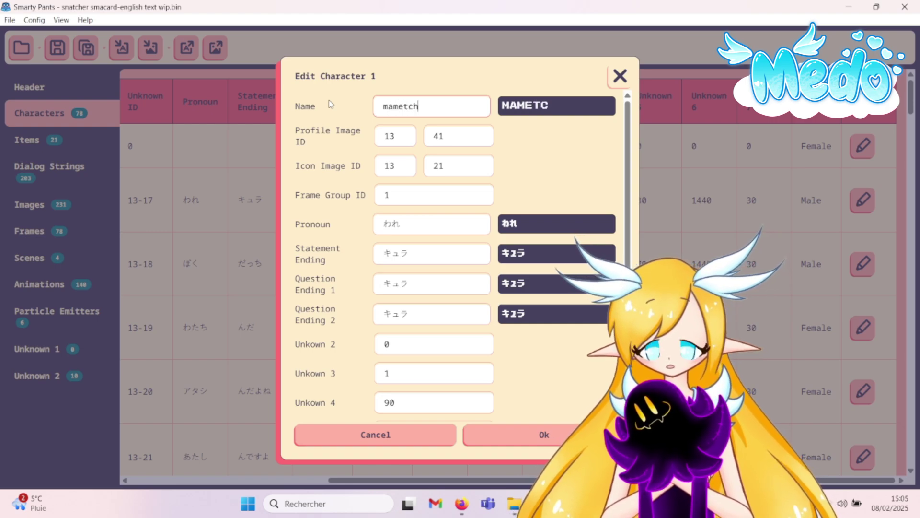
pyautogui.click(499, 437)
# - Look over the card's item table and read through its dialog strings
pyautogui.click(67, 141)
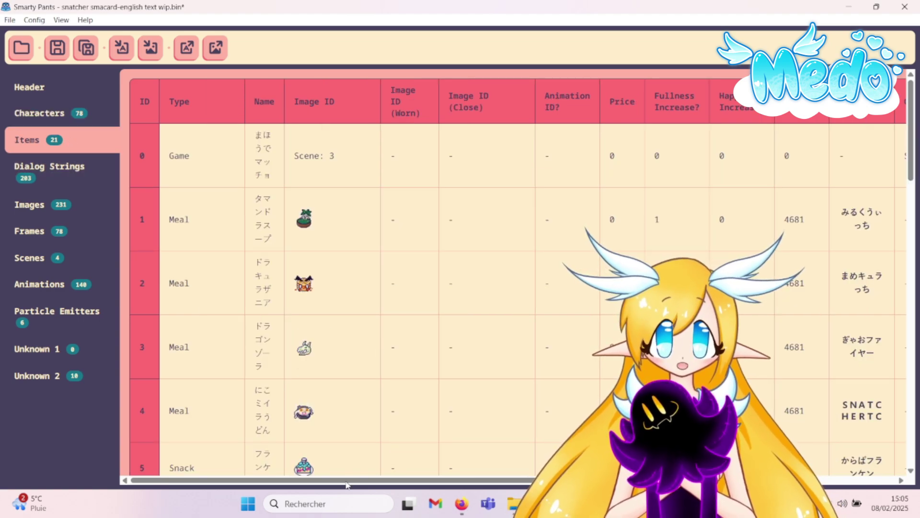
pyautogui.moveTo(350, 482)
pyautogui.mouseDown()
pyautogui.moveTo(414, 482)
pyautogui.moveTo(350, 481)
pyautogui.mouseUp()
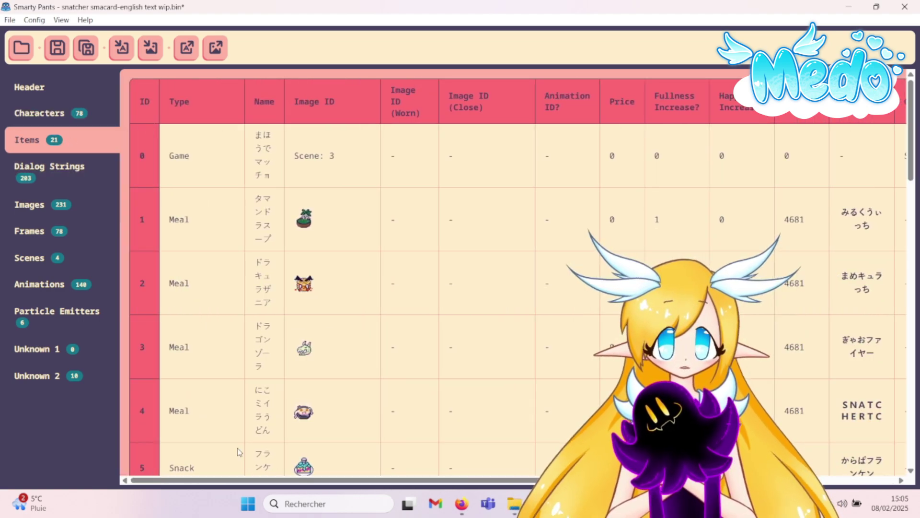
pyautogui.click(61, 178)
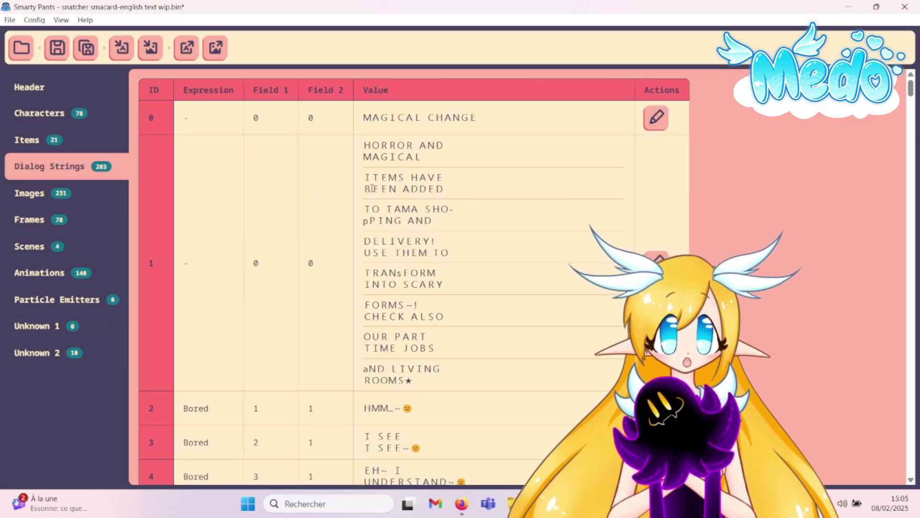
pyautogui.scroll(-15, 372, 188)
pyautogui.scroll(7, 384, 238)
pyautogui.scroll(10, 384, 238)
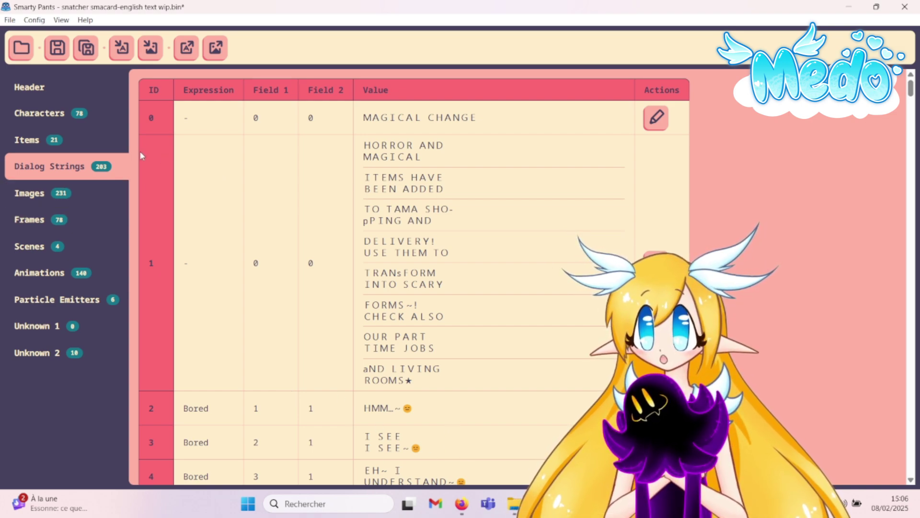
# - Examine the frame layers, offsets and previews of the Neutral and Happy frames in Frame Group 1
pyautogui.click(110, 229)
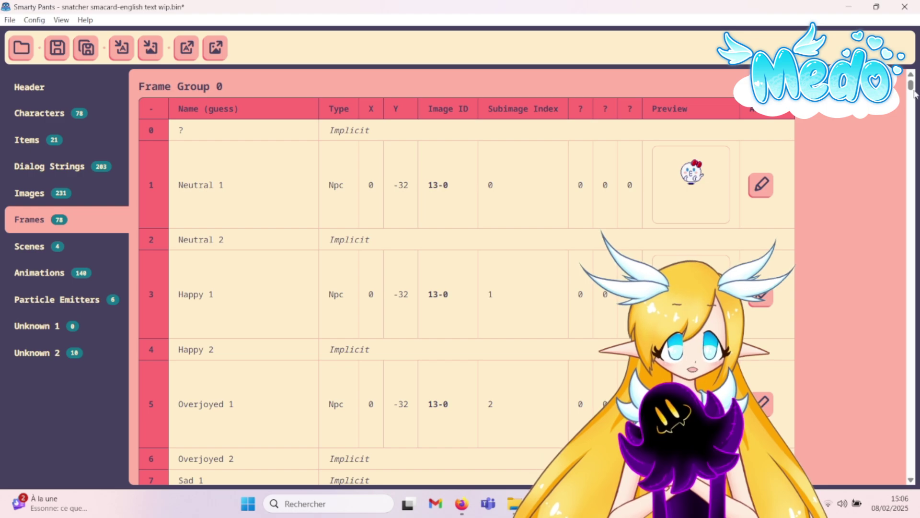
pyautogui.moveTo(911, 85); pyautogui.dragTo(912, 92)
pyautogui.scroll(12, 855, 178)
pyautogui.scroll(3, 858, 204)
pyautogui.scroll(-3, 859, 204)
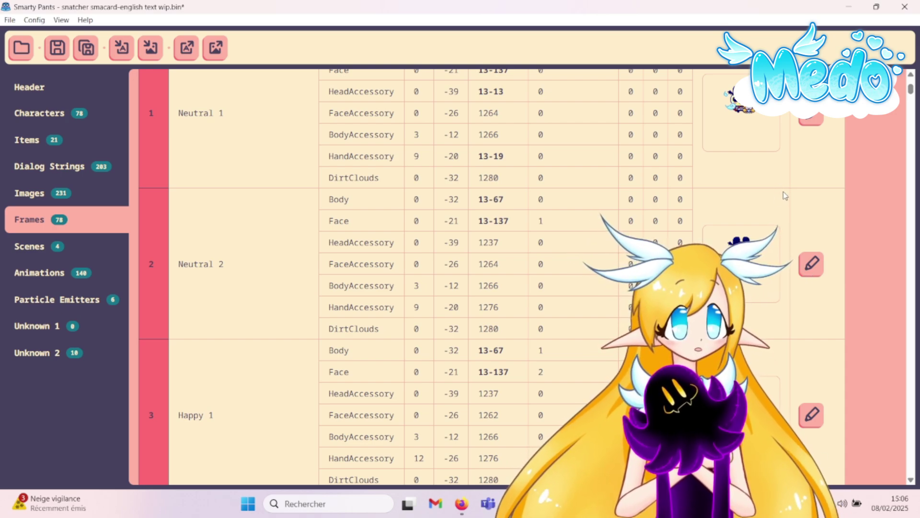
pyautogui.scroll(2, 781, 194)
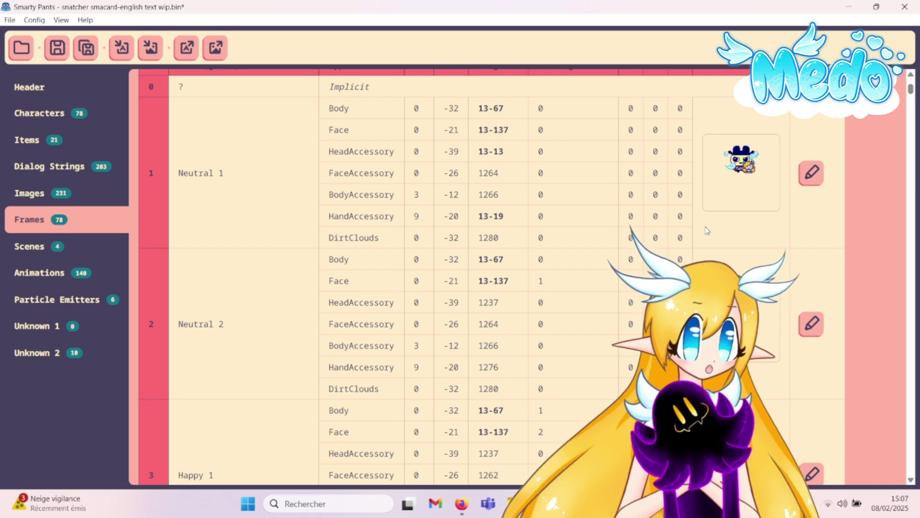
# - Open the Neutral 1 frame for editing, inspect the Body layer's Y Offset, and close the frame editor
pyautogui.click(812, 173)
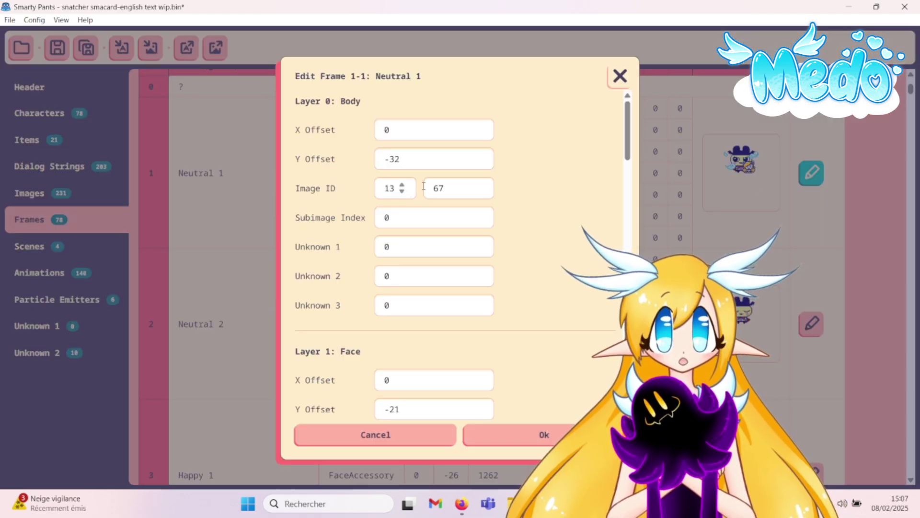
pyautogui.click(404, 159)
pyautogui.hotkey('shift', 'Left')
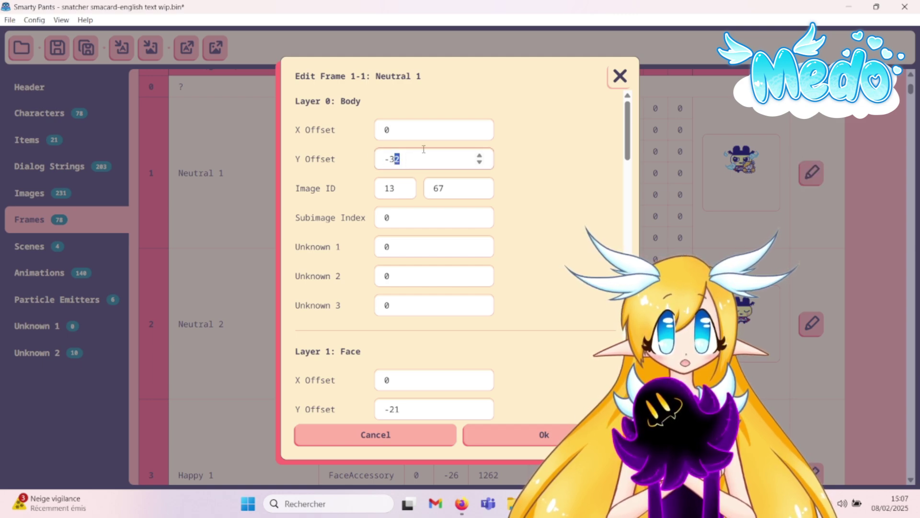
pyautogui.click(621, 75)
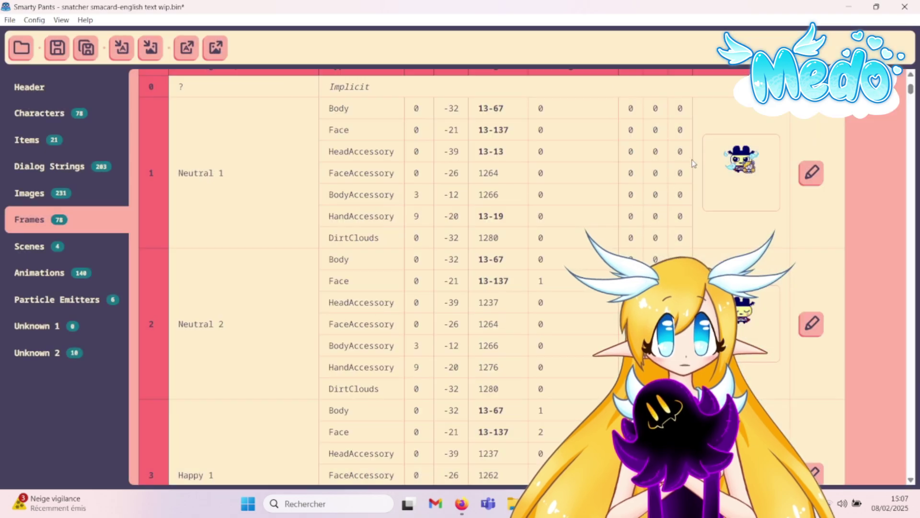
# - Look through the rest of the frame list, including the Close and Far poses and their layer offsets
pyautogui.scroll(-10, 692, 160)
pyautogui.scroll(-15, 624, 266)
pyautogui.scroll(-15, 625, 267)
pyautogui.scroll(-8, 624, 266)
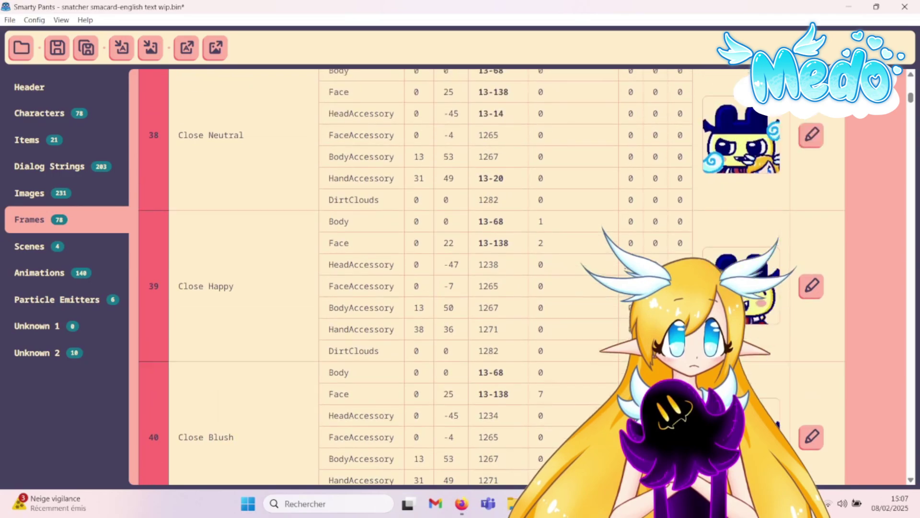
pyautogui.scroll(-15, 625, 266)
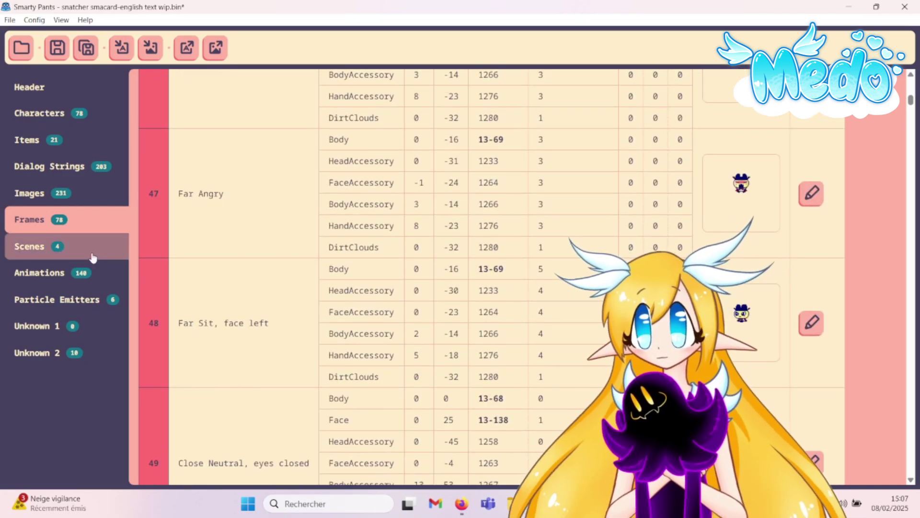
# - Look over the card's scenes, animations, particle emitters and the Unknown 1 data
pyautogui.click(67, 248)
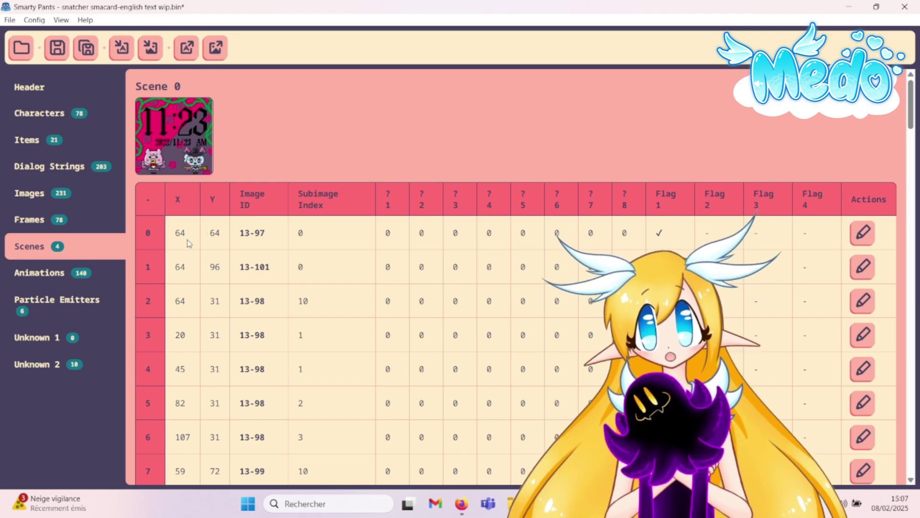
pyautogui.click(42, 276)
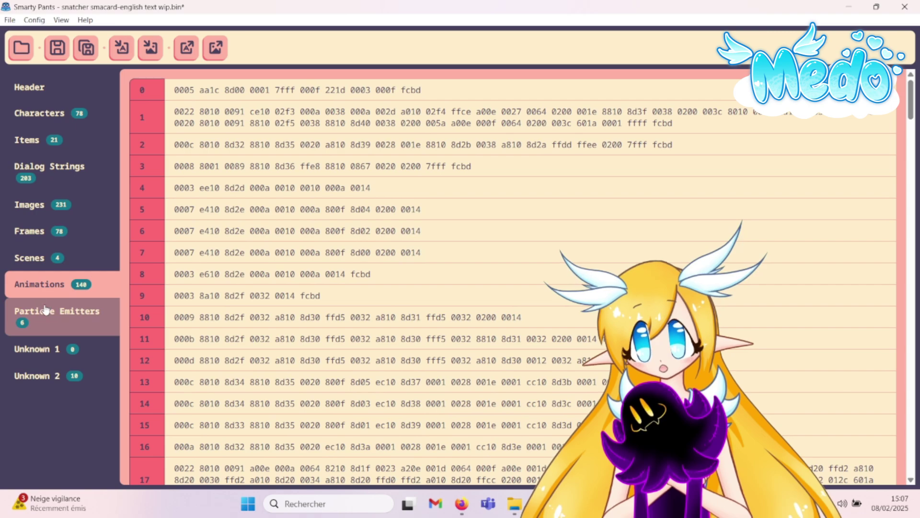
pyautogui.click(46, 309)
pyautogui.click(28, 348)
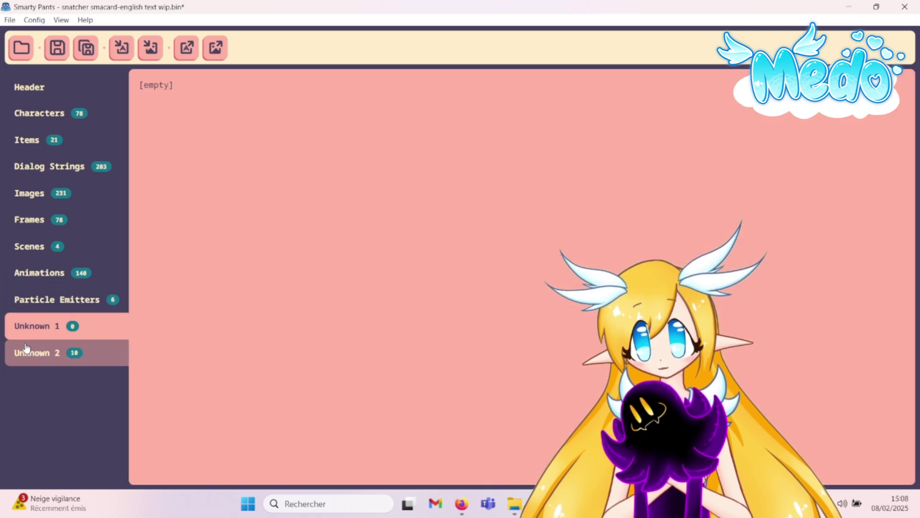
# - Return to the item table and examine its price, fullness, happiness and unlocked character columns
pyautogui.click(47, 120)
pyautogui.click(43, 143)
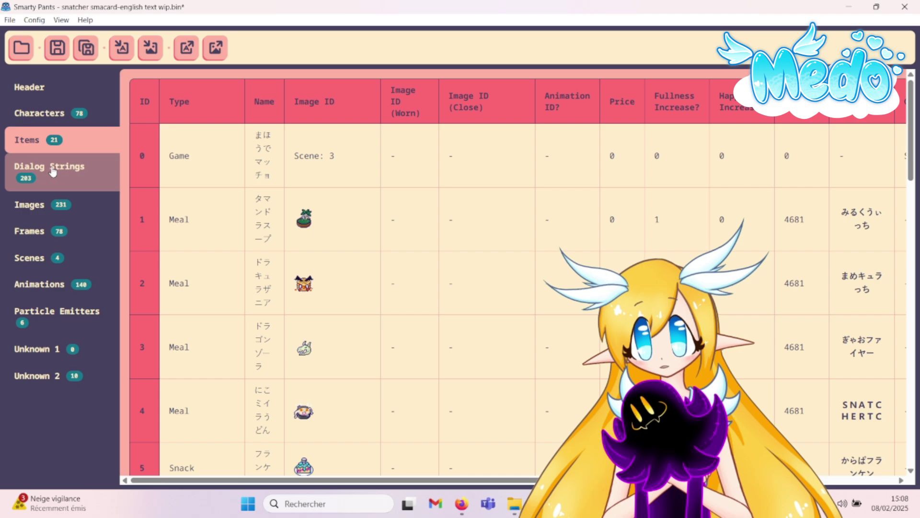
pyautogui.hscroll(3, 513, 276)
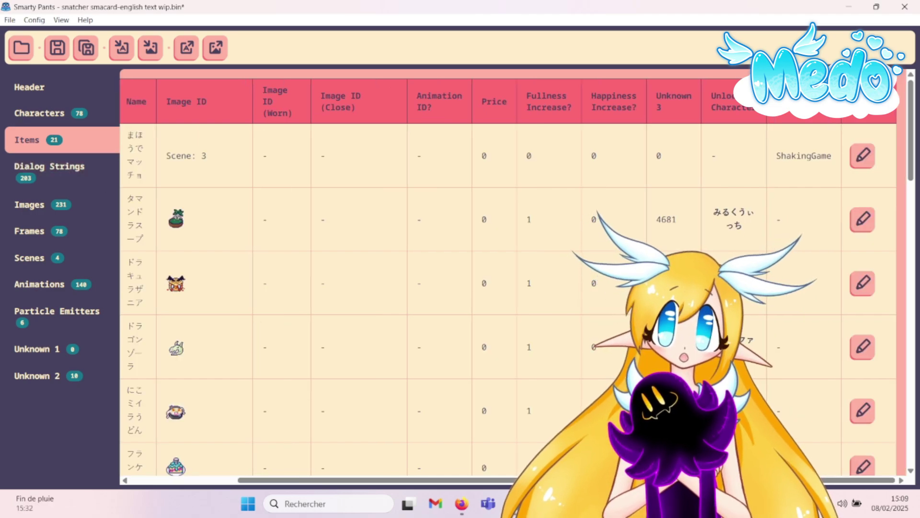